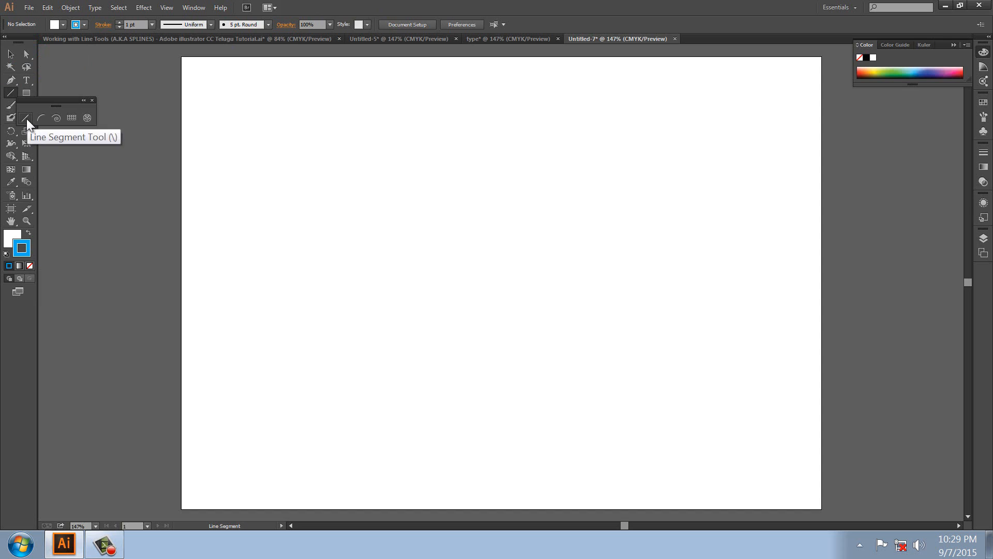
# Draw a horizontal line segment with a length of 300 pt and an angle of 0° in the artboard's upper-left area.
pyautogui.click(280, 144)
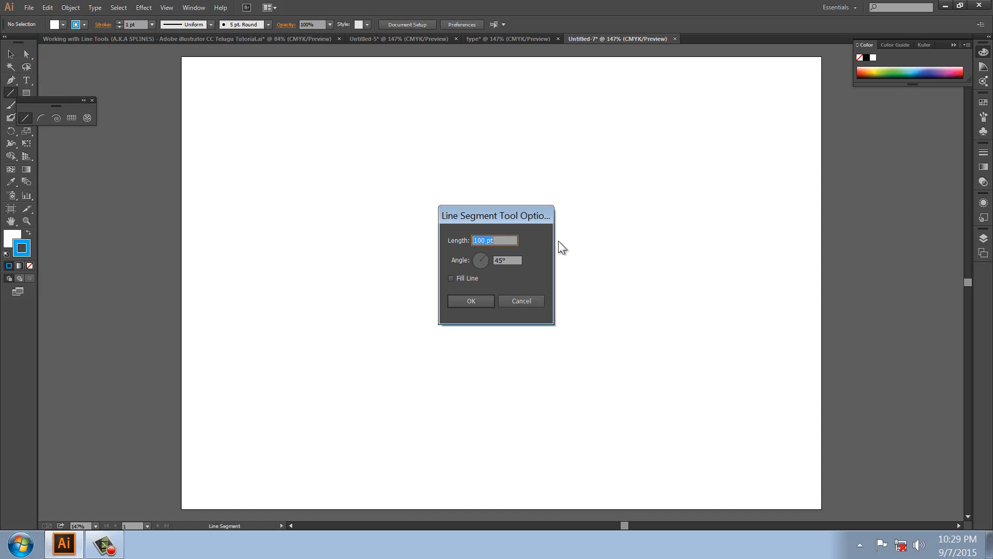
pyautogui.write('300')
pyautogui.press('Tab')
pyautogui.write('0')
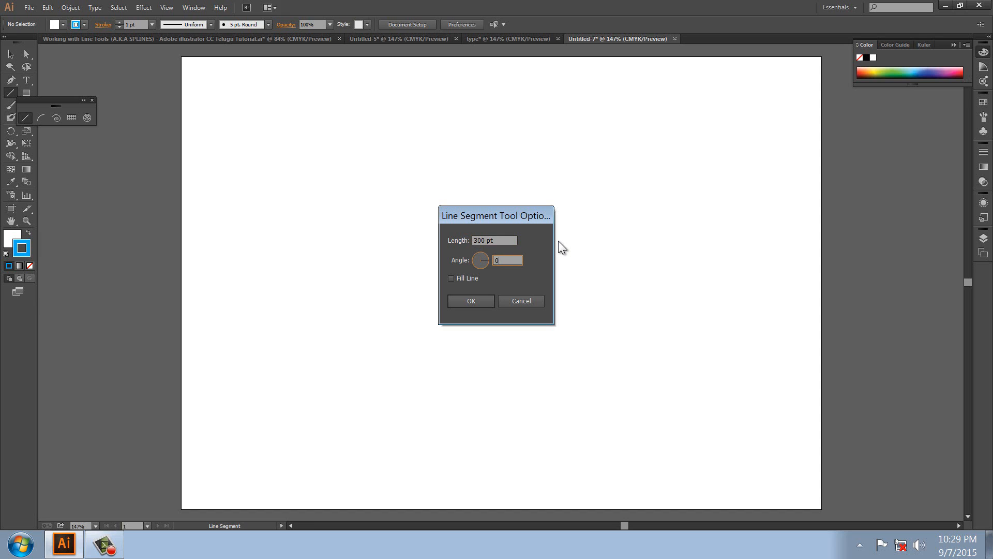
pyautogui.press('Return')
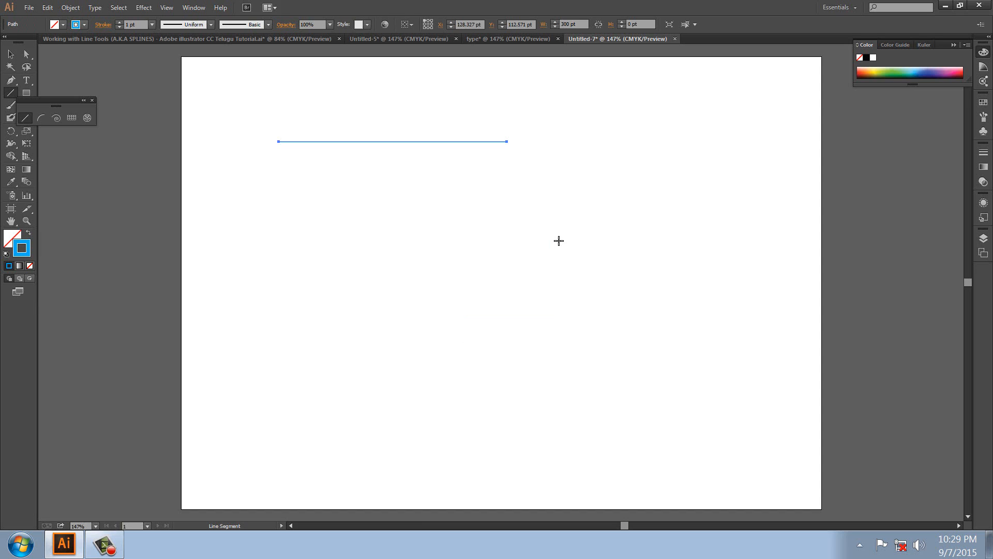
pyautogui.click(11, 53)
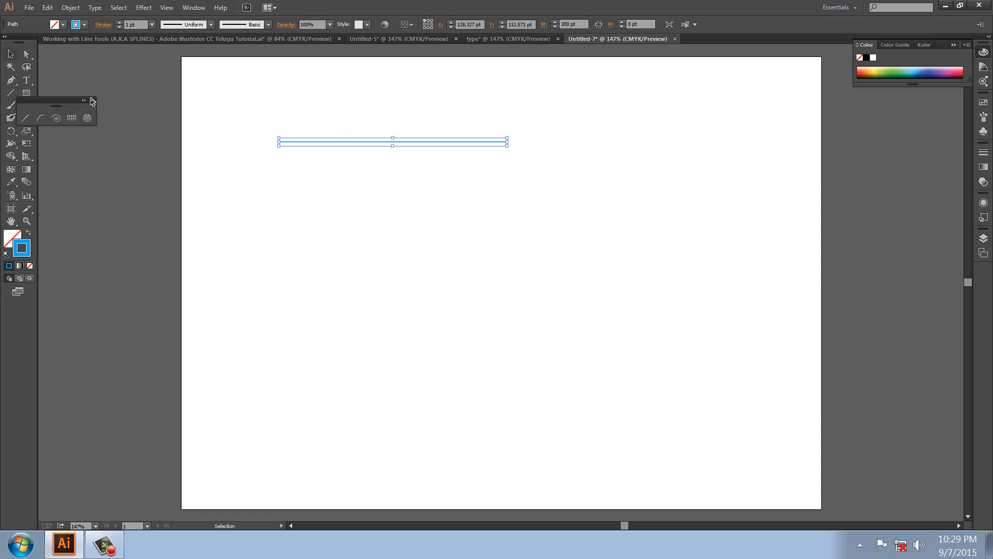
pyautogui.click(328, 197)
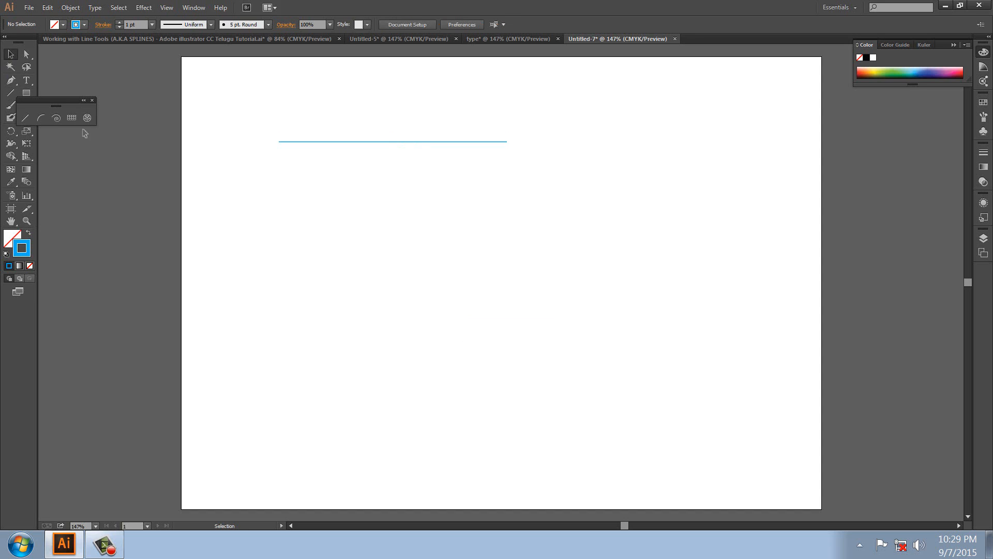
# Draw a second horizontal line about 306 pt long freehand, just below the first one.
pyautogui.click(27, 117)
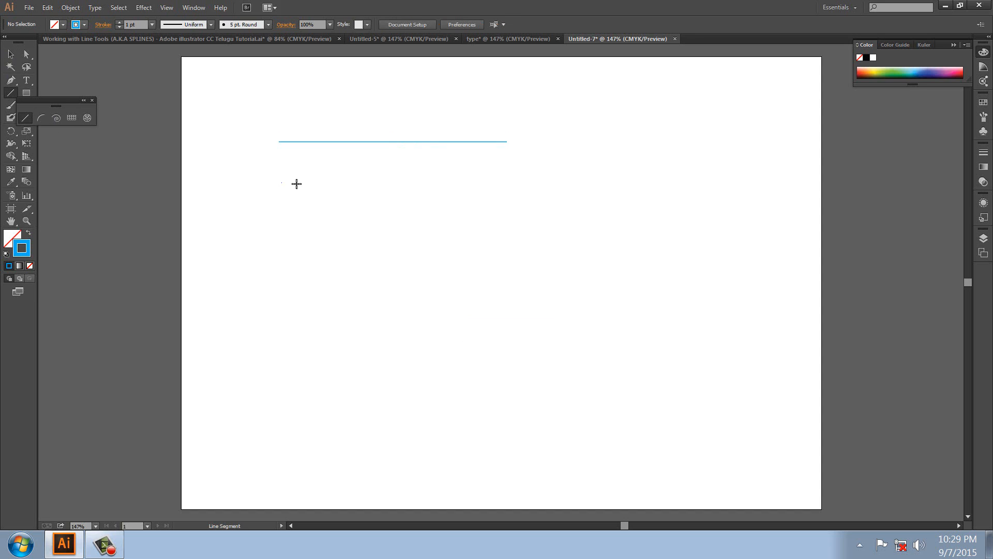
pyautogui.moveTo(296, 183); pyautogui.dragTo(514, 190)
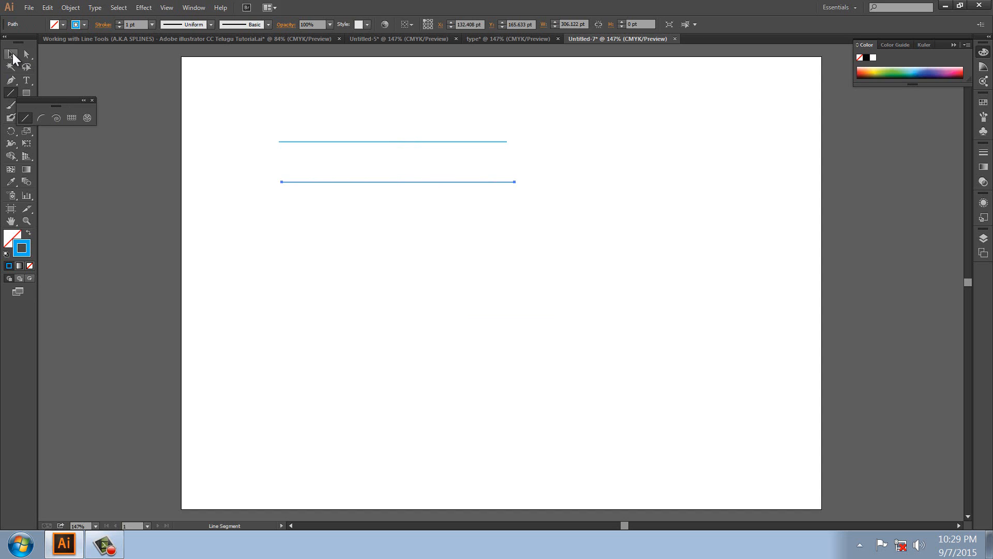
pyautogui.click(12, 55)
pyautogui.click(148, 170)
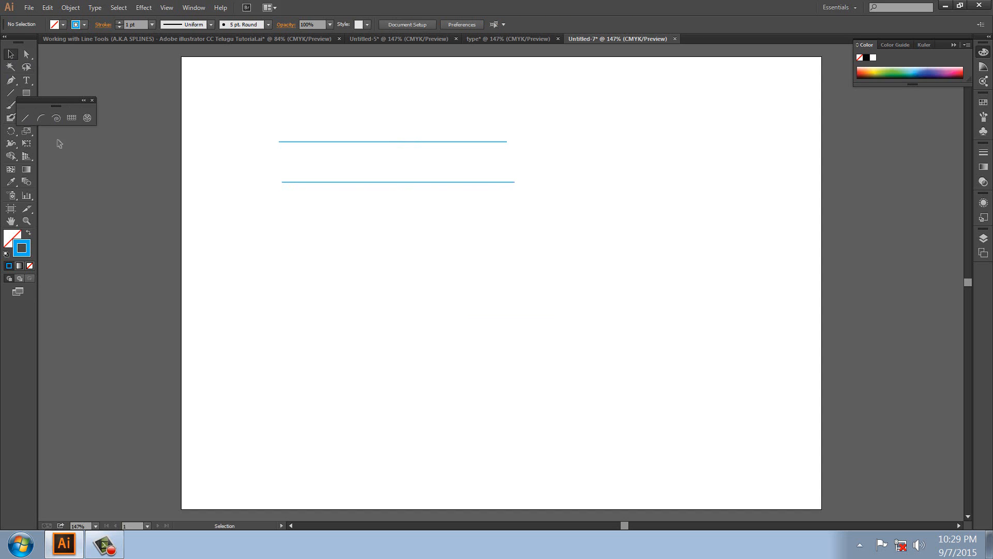
# Draw eight slanted line segments crossing one another across the lower middle of the artboard.
pyautogui.click(26, 117)
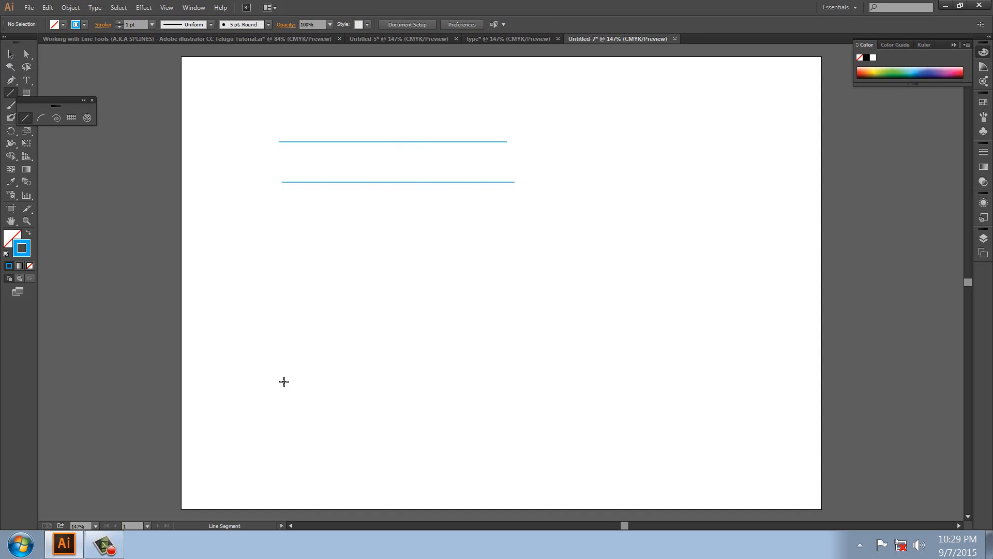
pyautogui.moveTo(277, 392); pyautogui.dragTo(558, 238)
pyautogui.moveTo(310, 277); pyautogui.dragTo(481, 466)
pyautogui.moveTo(370, 464); pyautogui.dragTo(630, 294)
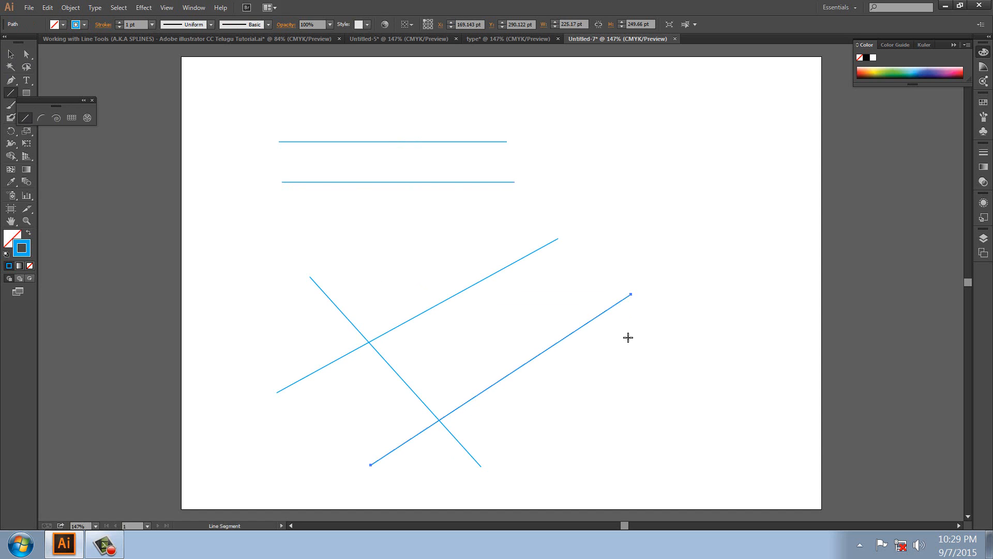
pyautogui.moveTo(610, 376); pyautogui.dragTo(393, 220)
pyautogui.moveTo(479, 224); pyautogui.dragTo(394, 429)
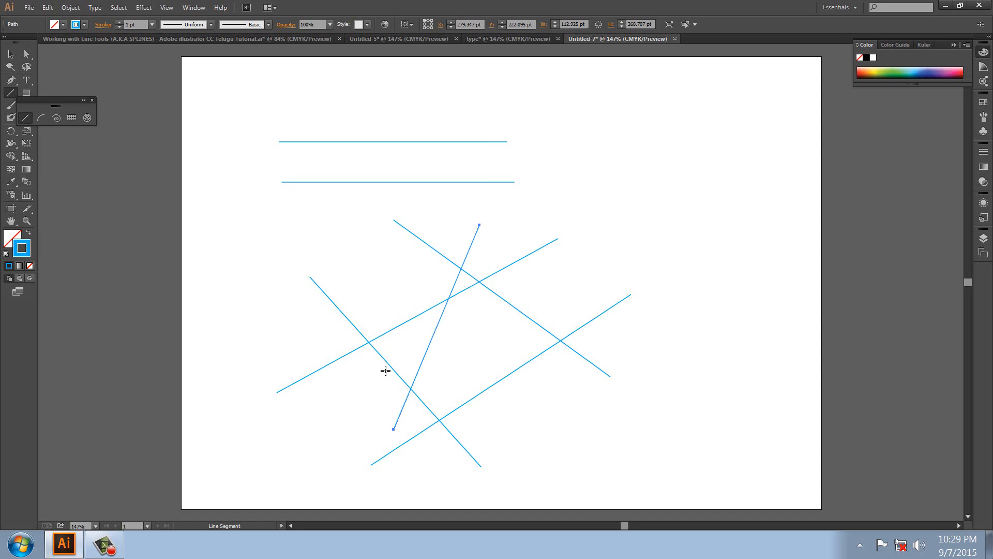
pyautogui.moveTo(347, 370); pyautogui.dragTo(623, 419)
pyautogui.moveTo(565, 271); pyautogui.dragTo(469, 449)
pyautogui.moveTo(595, 381); pyautogui.dragTo(358, 250)
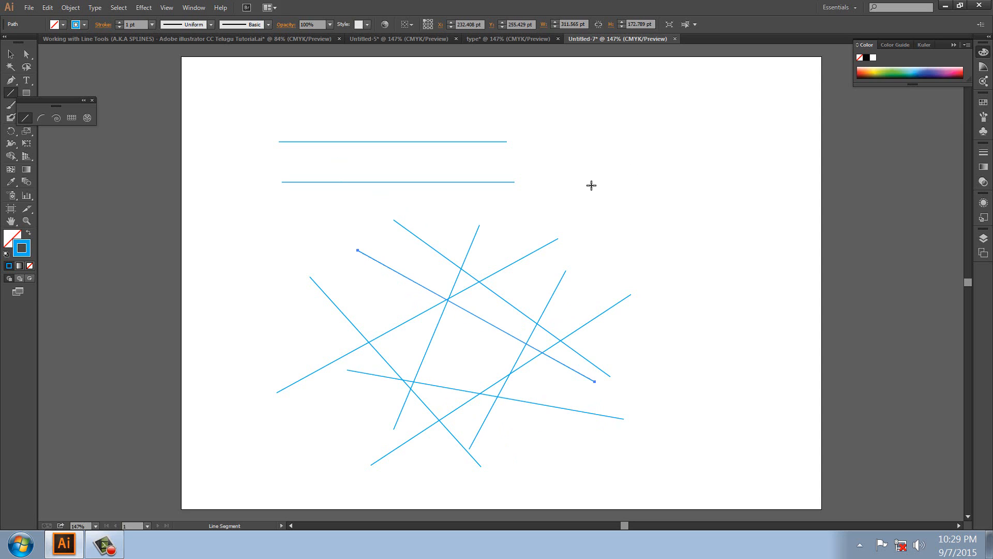
# Draw three horizontal and two vertical lines crossing as a grid in the artboard's upper-right area.
pyautogui.moveTo(590, 185); pyautogui.dragTo(736, 173)
pyautogui.moveTo(660, 108); pyautogui.dragTo(666, 306)
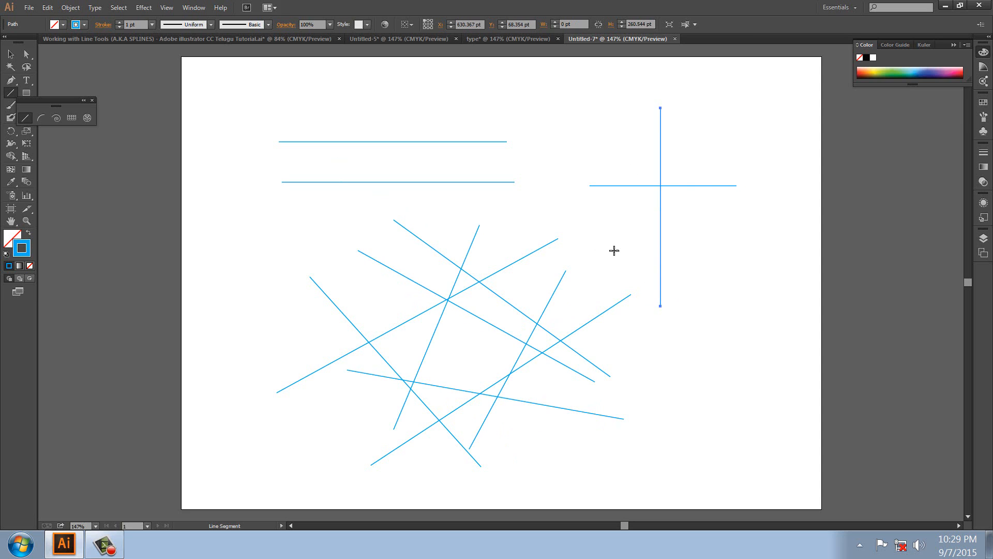
pyautogui.moveTo(601, 248); pyautogui.dragTo(742, 249)
pyautogui.moveTo(712, 295); pyautogui.dragTo(713, 110)
pyautogui.moveTo(763, 146); pyautogui.dragTo(608, 147)
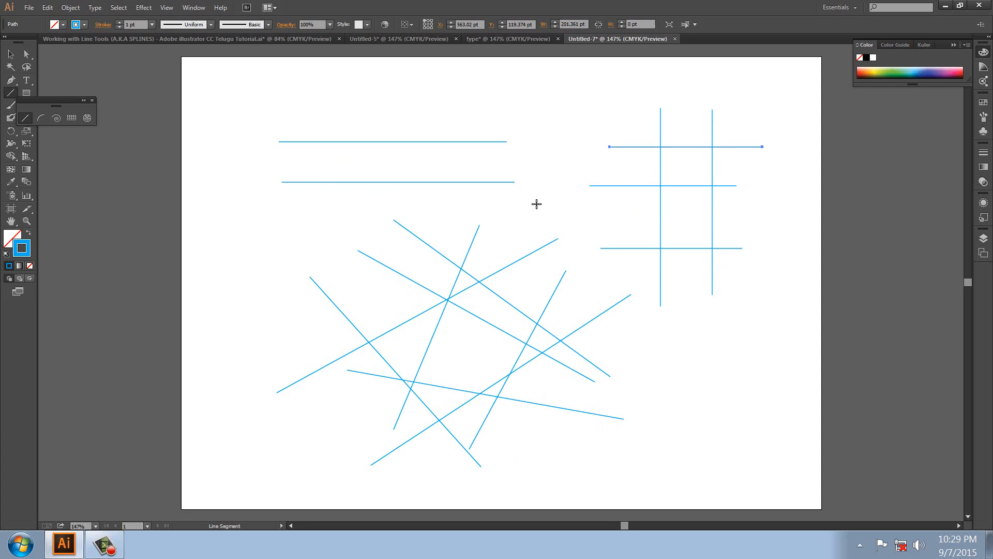
# Draw a horizontal line of 150 pt at an angle of 0° above the two horizontal lines at the artboard's upper left.
pyautogui.click(309, 115)
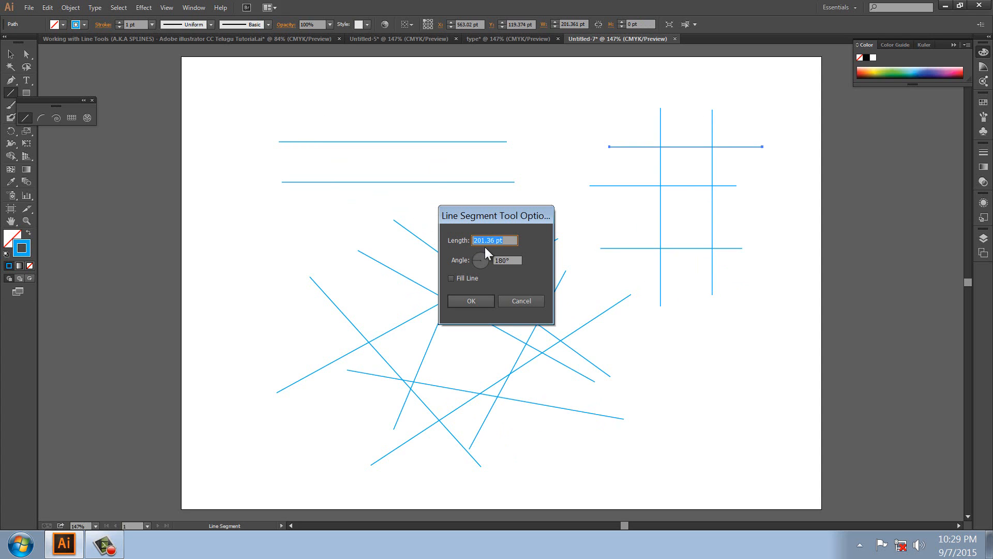
pyautogui.press('Tab')
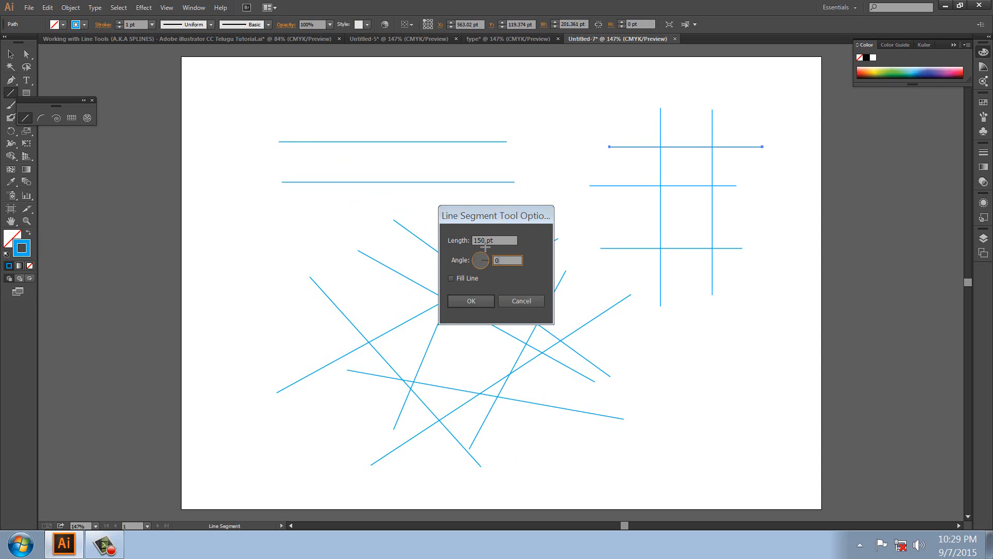
pyautogui.press('Return')
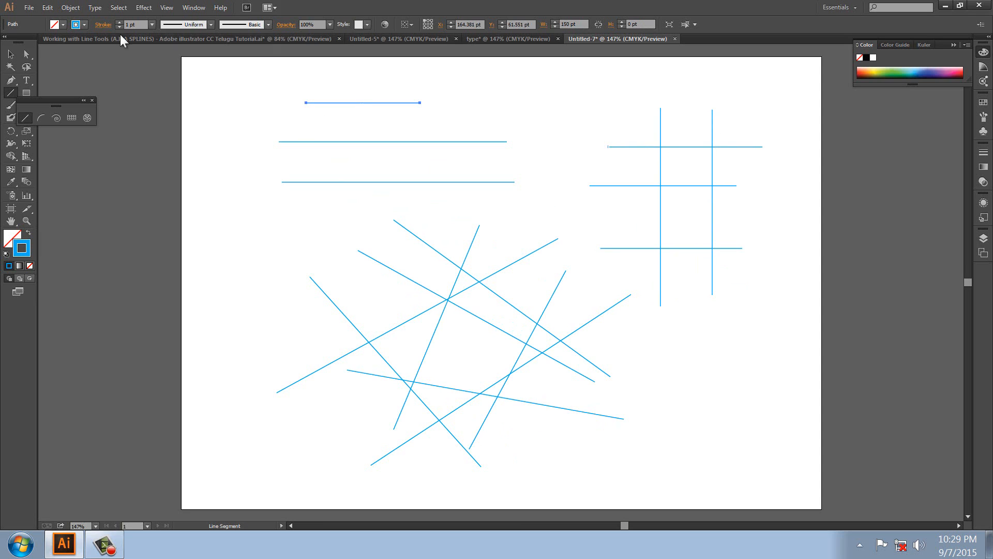
# Delete all the lines on the artboard.
pyautogui.click(11, 54)
pyautogui.click(348, 208)
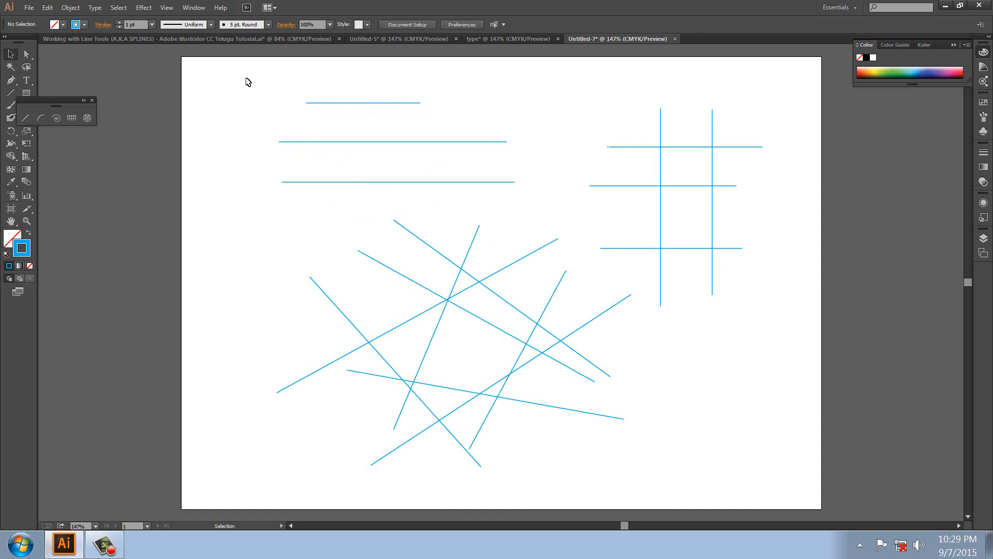
pyautogui.moveTo(247, 82)
pyautogui.mouseDown()
pyautogui.moveTo(707, 441)
pyautogui.moveTo(733, 449)
pyautogui.mouseUp()
pyautogui.press('Delete')
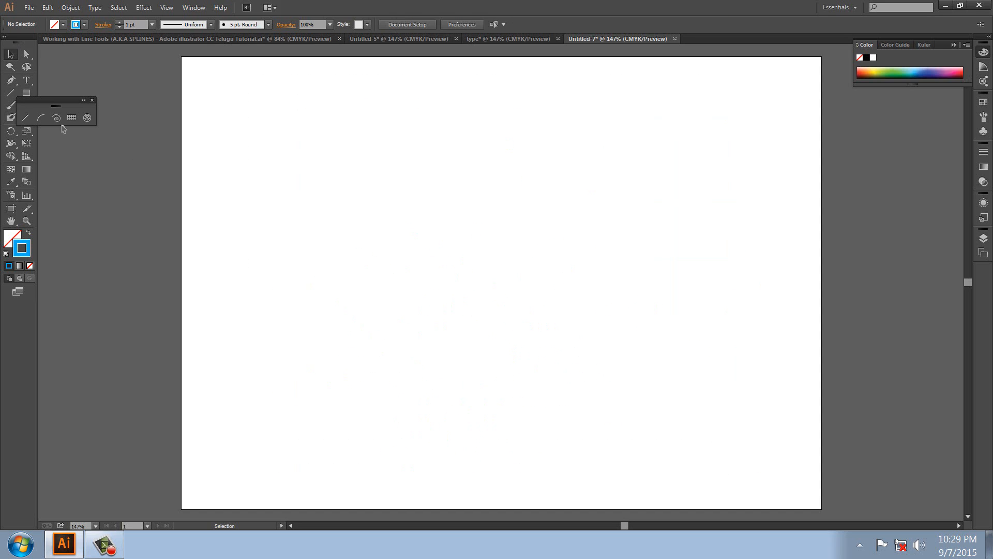
# Draw a 300 pt horizontal line segment in the upper middle of the empty artboard.
pyautogui.click(10, 92)
pyautogui.click(320, 194)
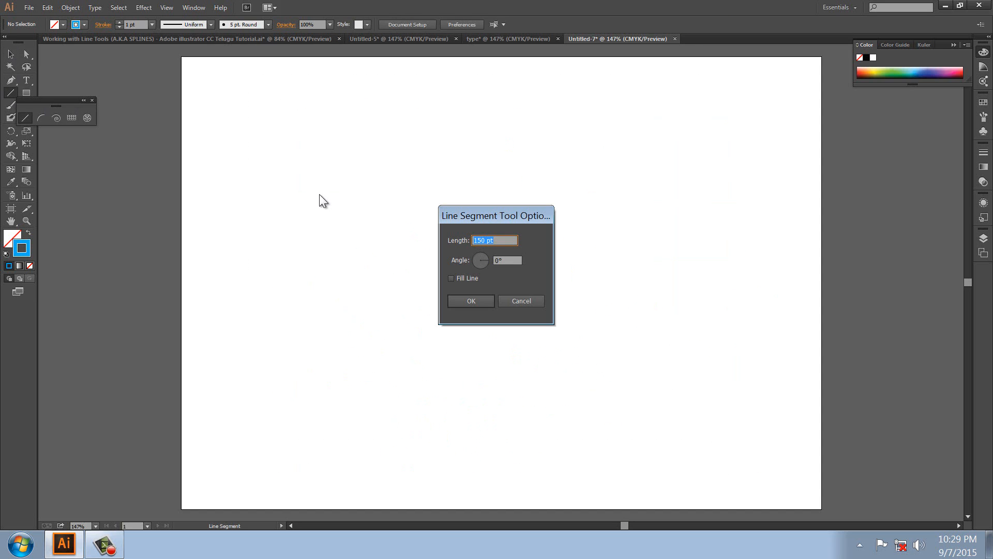
pyautogui.write('300')
pyautogui.press('Return')
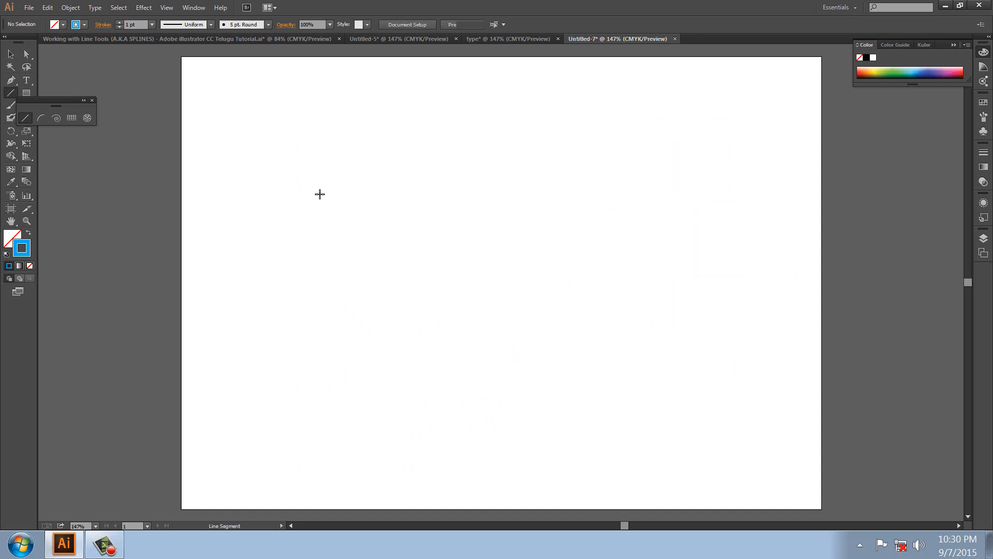
# Try stroke weights of 100 pt and 5 pt on the horizontal line.
pyautogui.click(135, 24)
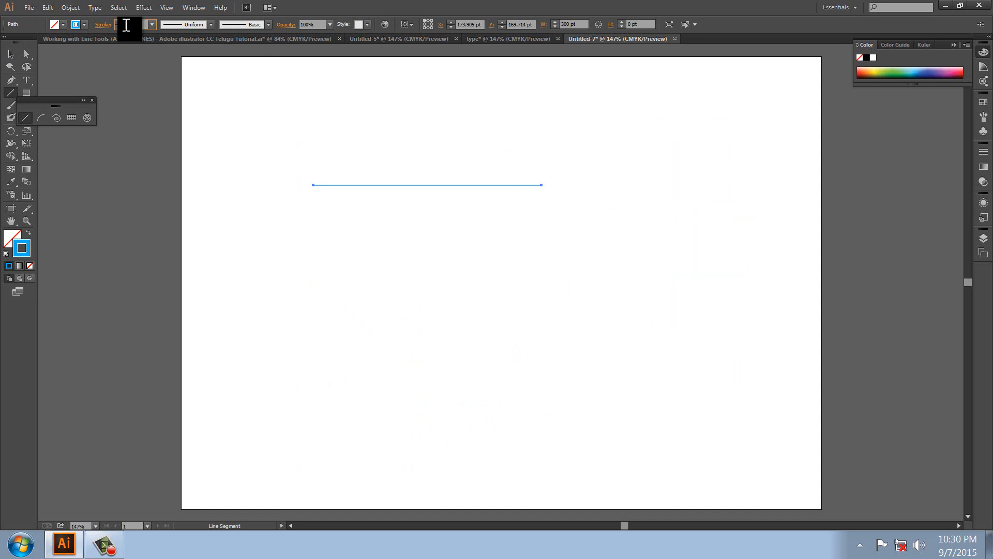
pyautogui.write('10')
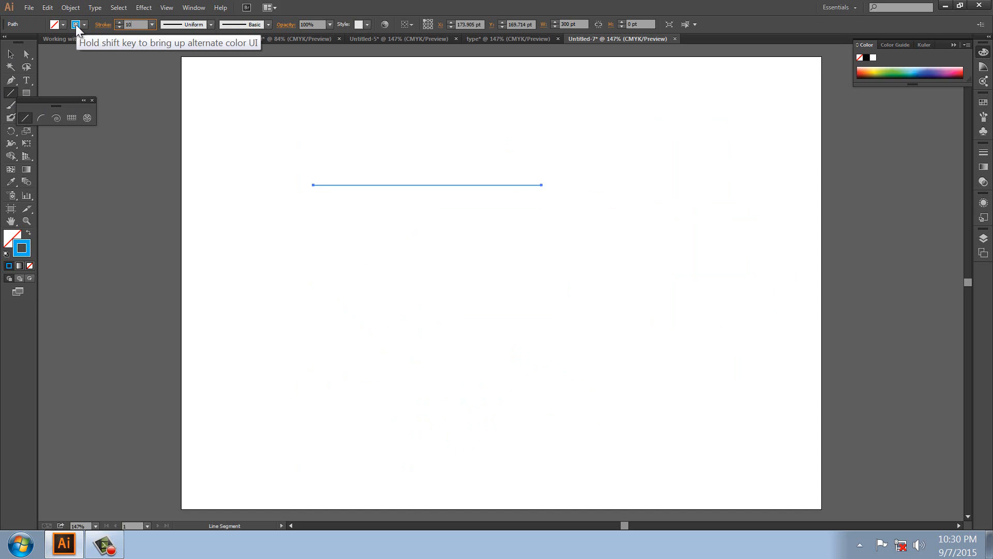
pyautogui.write('0')
pyautogui.press('Return')
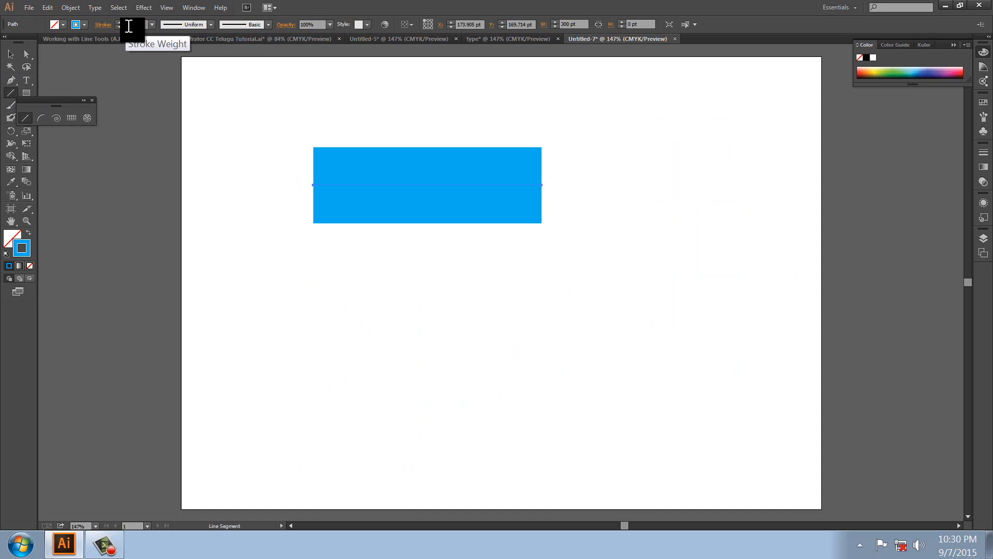
pyautogui.click(137, 24)
pyautogui.write('5')
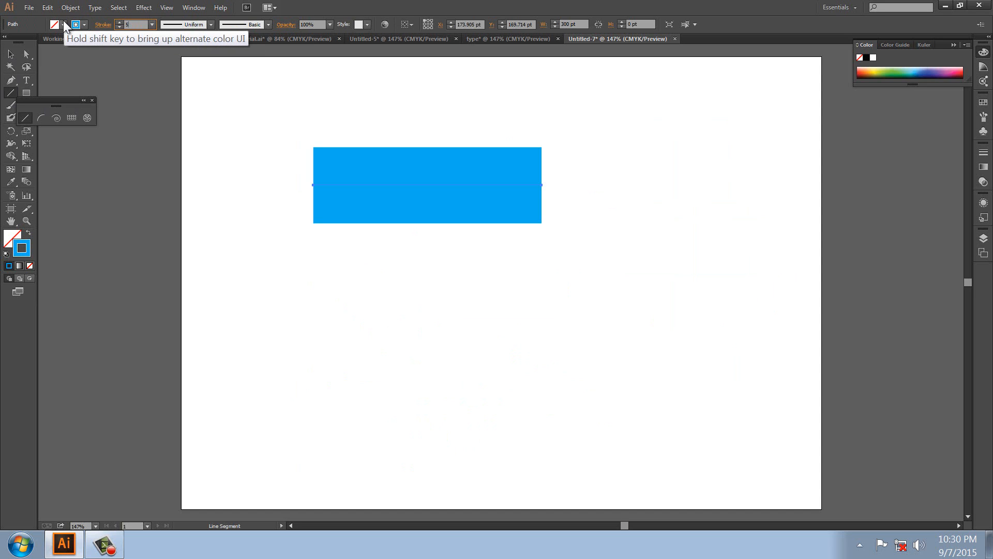
pyautogui.press('Return')
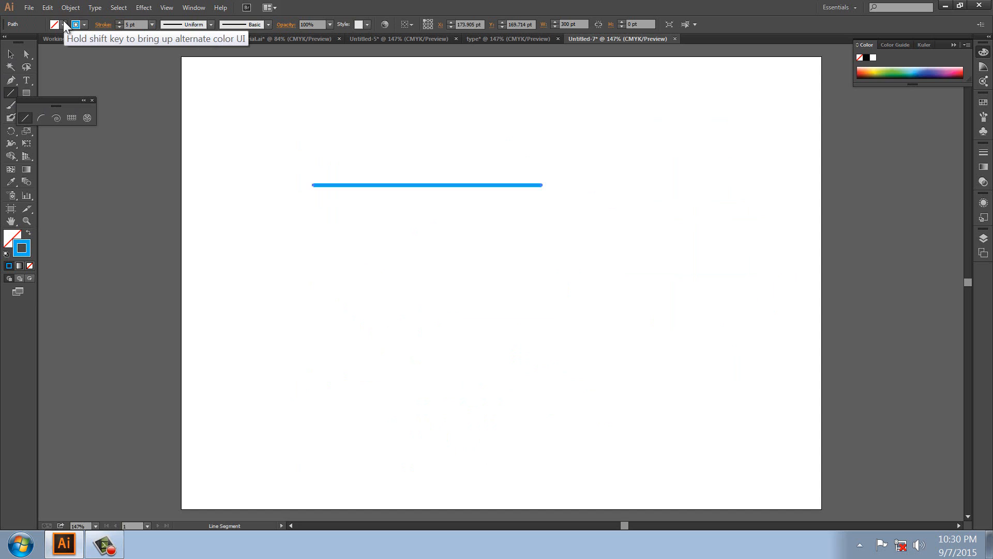
# Set the line's stroke weight to 0.1 pt and deselect the line.
pyautogui.click(133, 25)
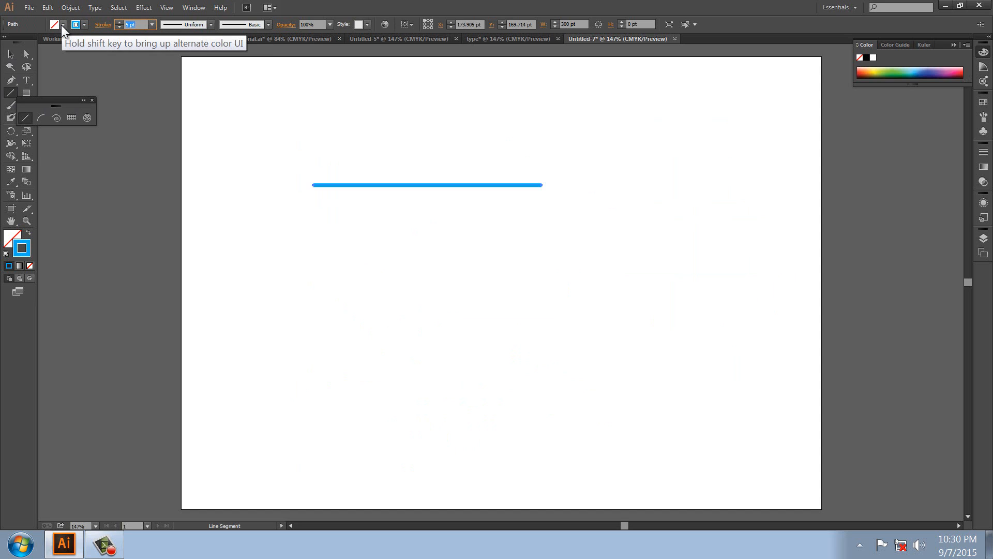
pyautogui.write('0.1')
pyautogui.press('Return')
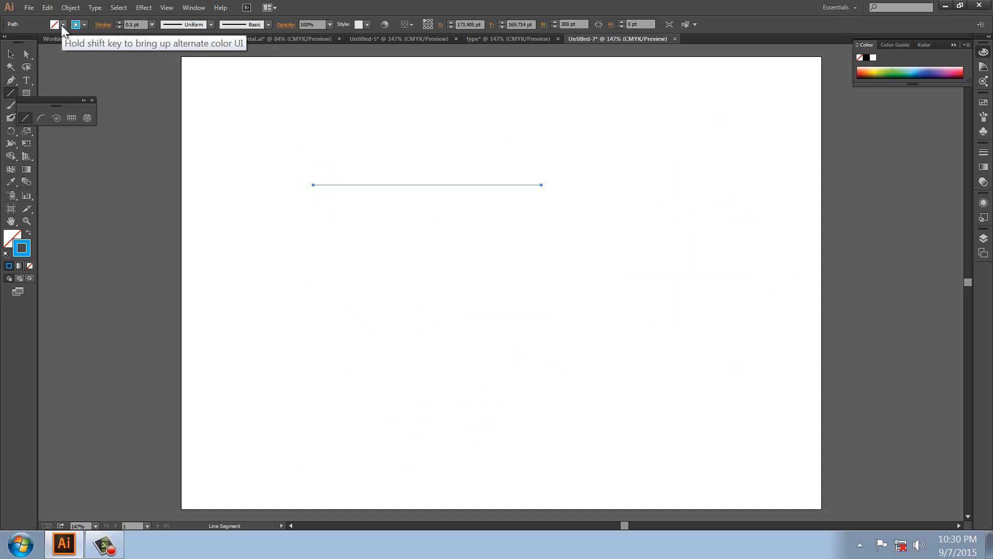
pyautogui.click(11, 54)
pyautogui.click(215, 217)
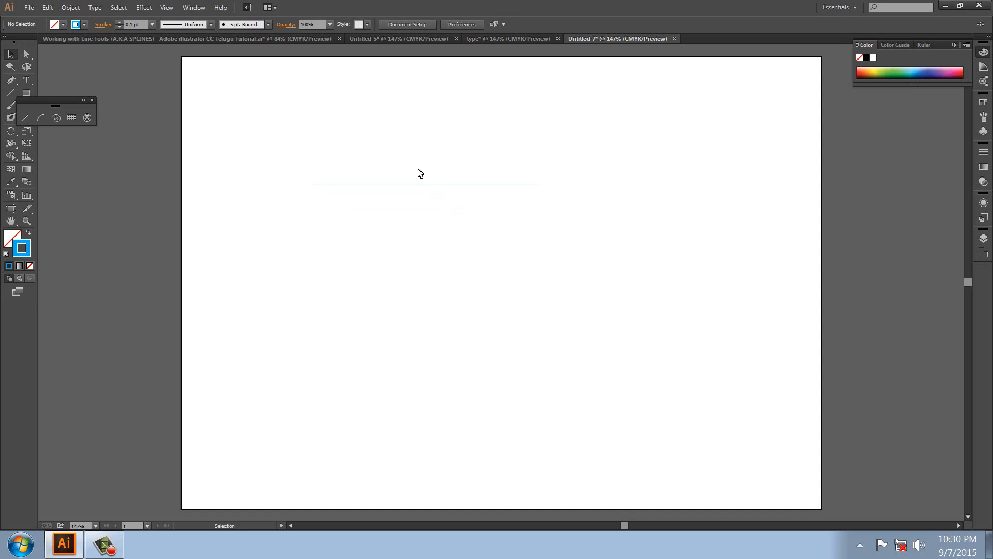
# Turn the 0.1 pt line's stroke into a dashed line with a 4 pt dash.
pyautogui.click(27, 221)
pyautogui.moveTo(306, 175); pyautogui.dragTo(449, 214)
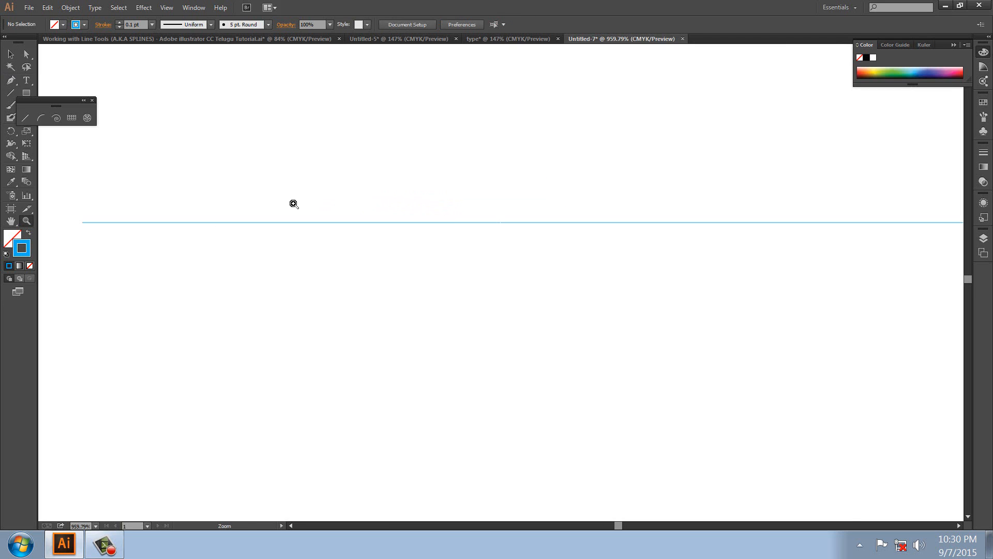
pyautogui.moveTo(209, 195); pyautogui.dragTo(339, 263)
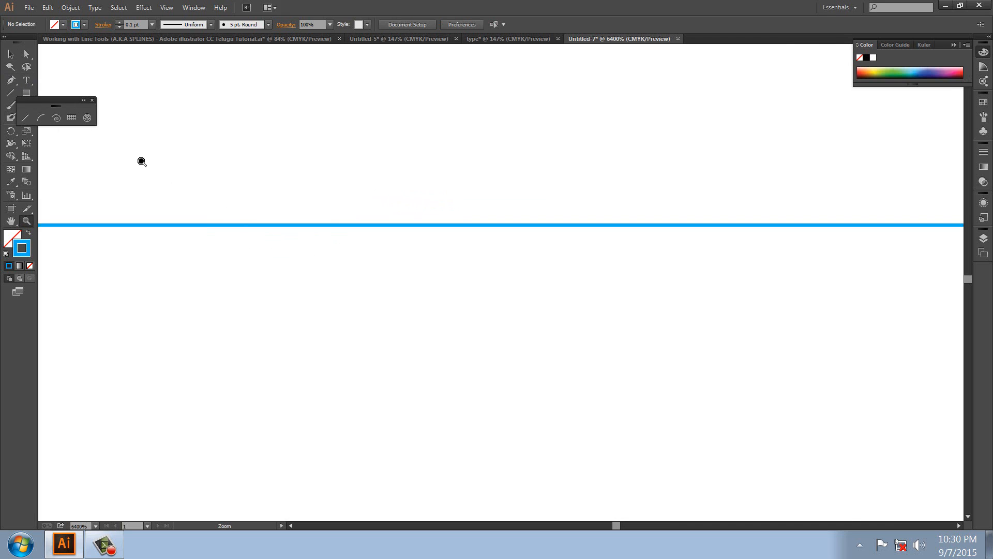
pyautogui.click(12, 54)
pyautogui.moveTo(222, 194); pyautogui.dragTo(250, 252)
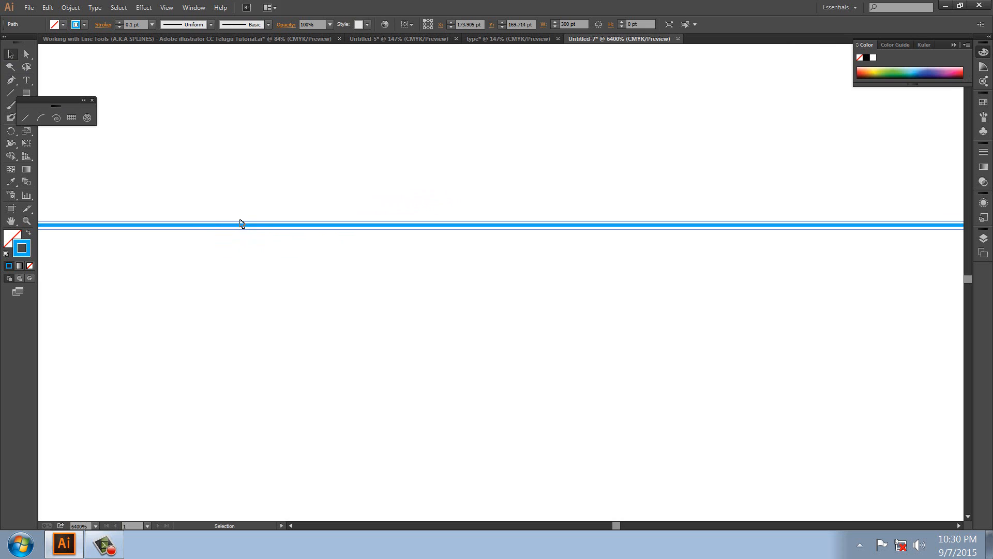
pyautogui.click(103, 25)
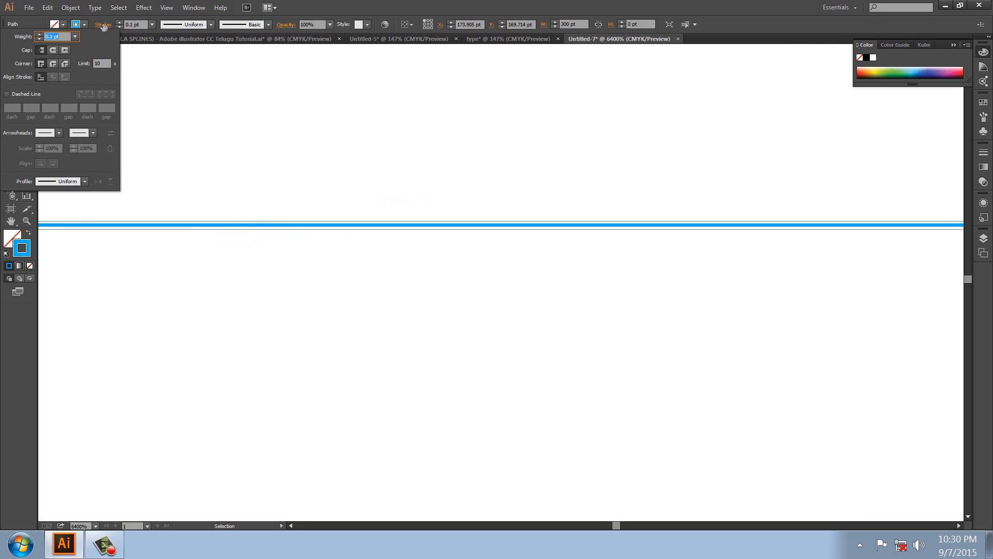
pyautogui.click(6, 94)
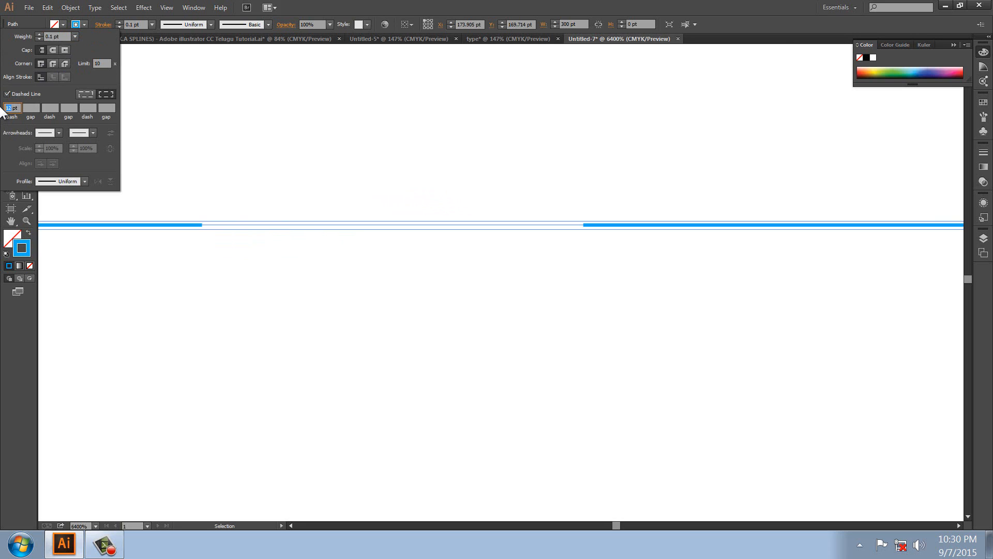
pyautogui.write('4')
pyautogui.press('Return')
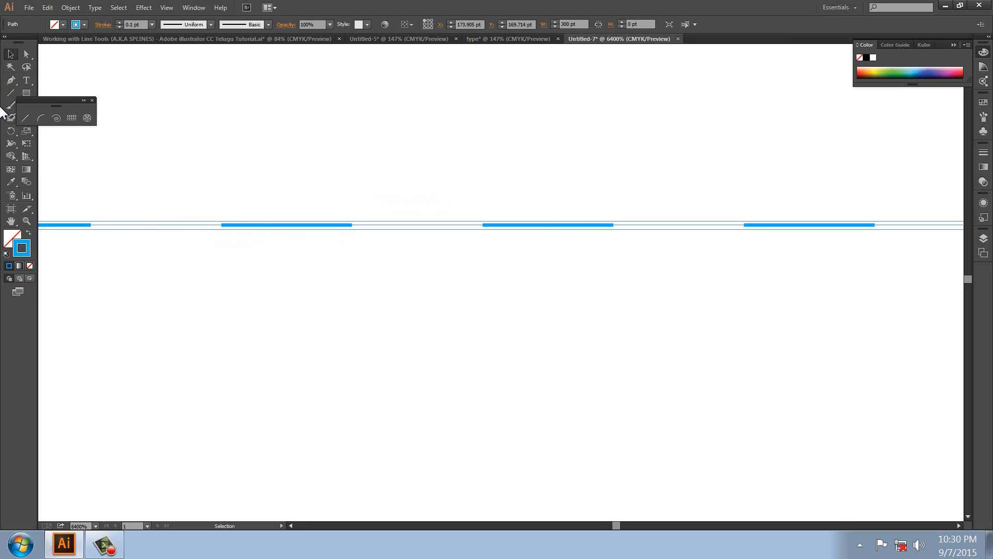
# Select the whole dashed 0.1 pt line and delete it from the artboard.
pyautogui.click(273, 273)
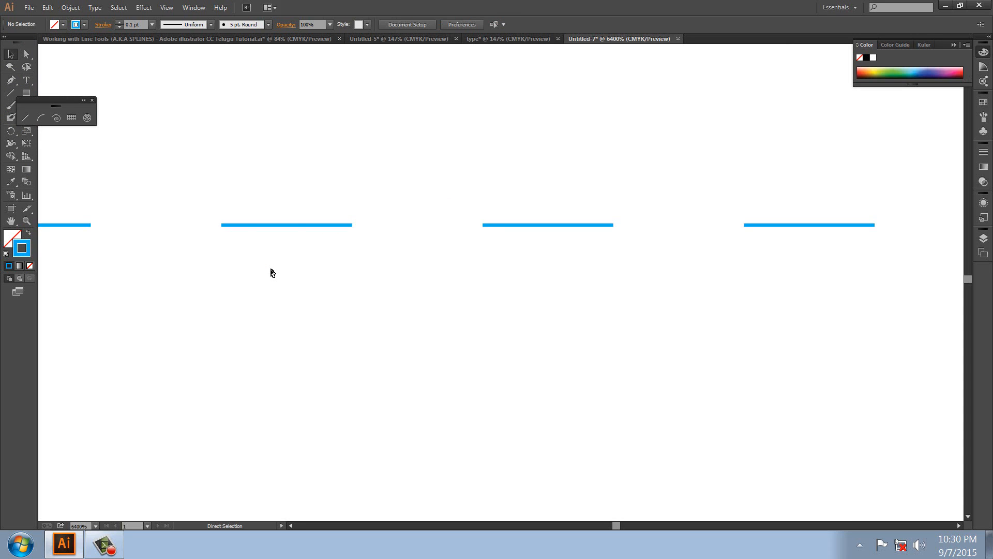
pyautogui.scroll(-5, 273, 273)
pyautogui.scroll(-3, 271, 273)
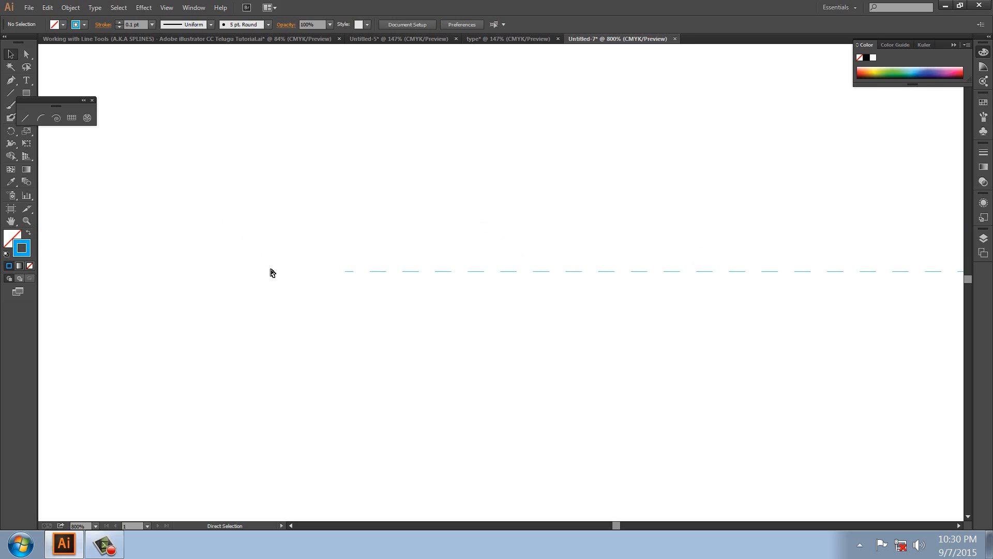
pyautogui.moveTo(664, 357); pyautogui.dragTo(466, 341)
pyautogui.moveTo(244, 246); pyautogui.dragTo(301, 293)
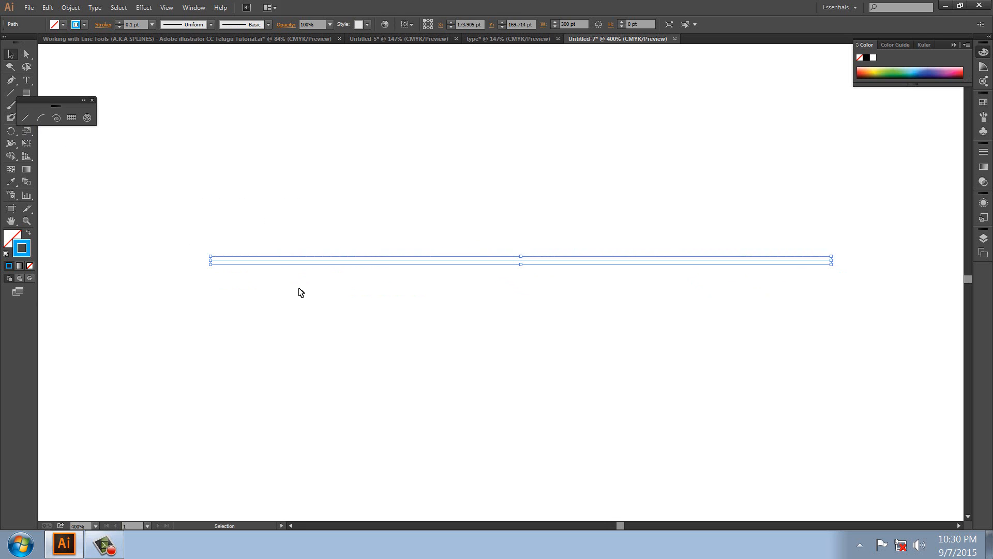
pyautogui.click(301, 293)
# Draw an arc about 107.5 by 134.75 pt and give it a solid, undashed 2 pt stroke.
pyautogui.click(42, 118)
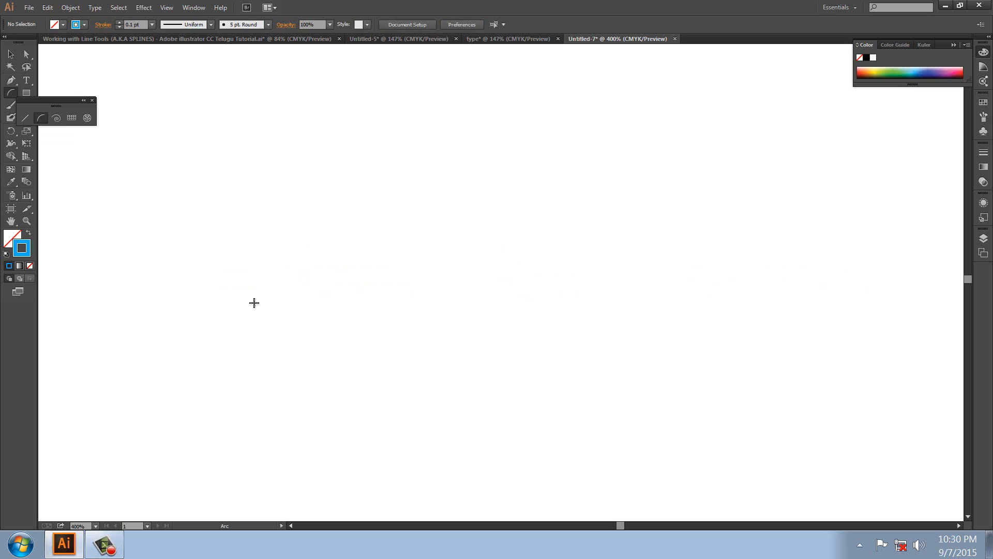
pyautogui.moveTo(274, 433); pyautogui.dragTo(496, 157)
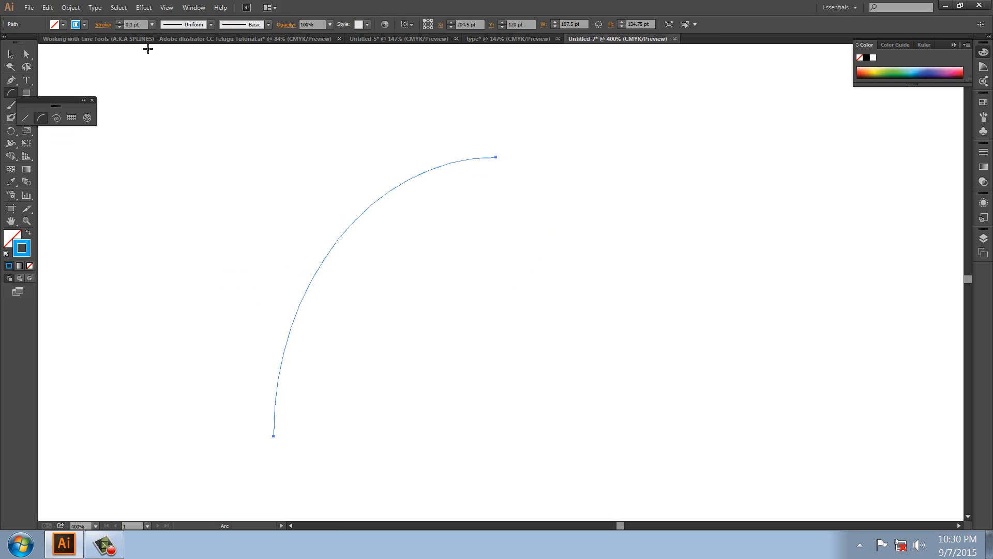
pyautogui.click(106, 25)
pyautogui.click(10, 92)
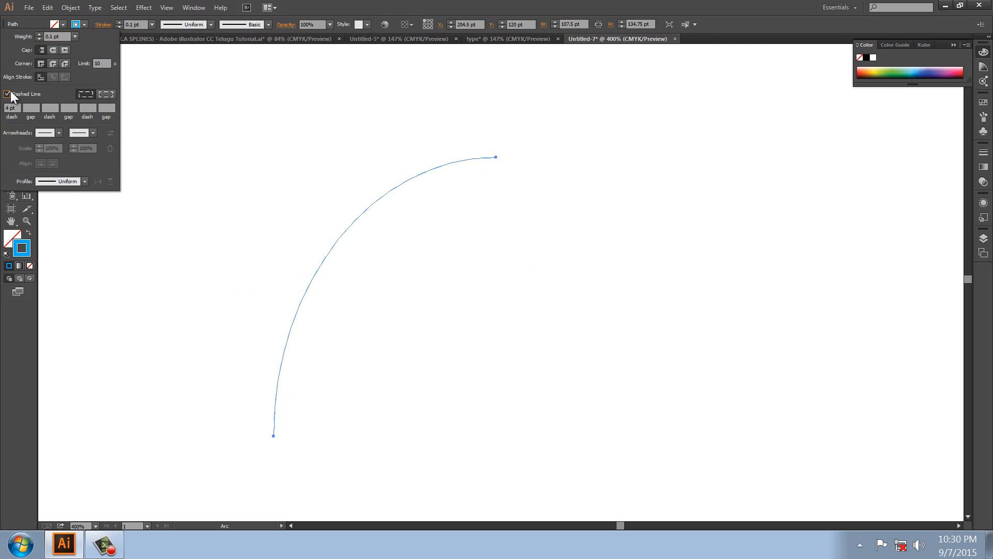
pyautogui.click(482, 2)
pyautogui.click(152, 25)
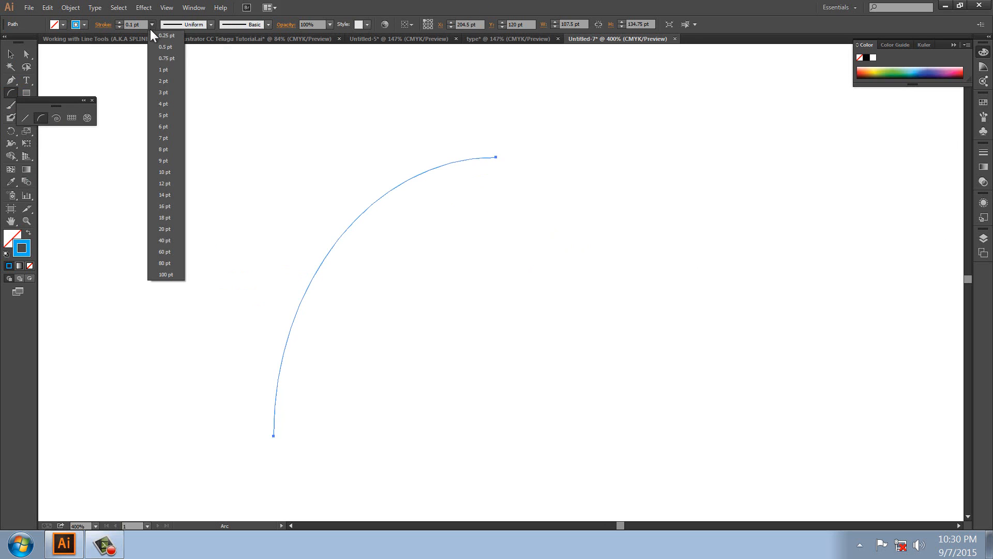
pyautogui.click(164, 80)
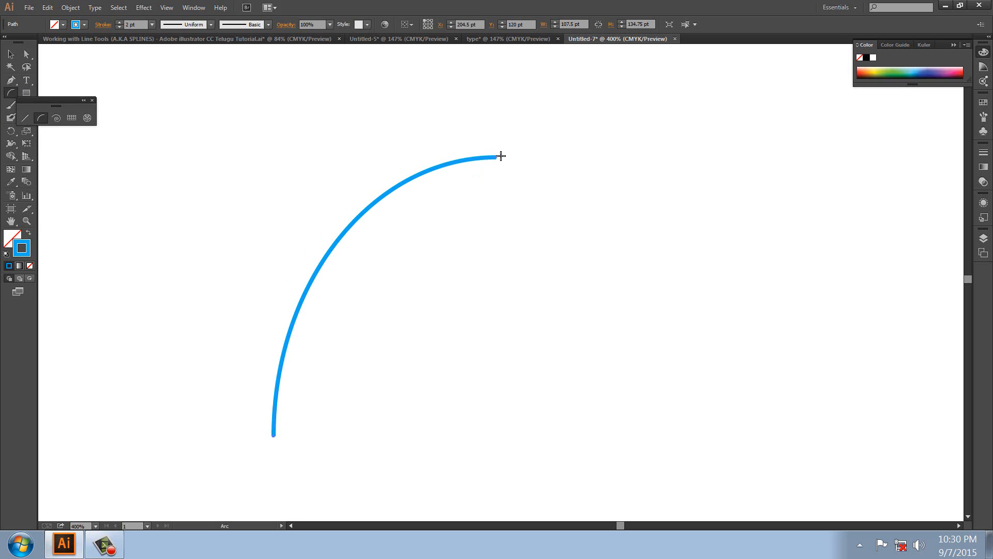
# Draw a second, opposite arc between the first arc's upper and lower ends to form a leaf outline, and deselect it.
pyautogui.moveTo(496, 157); pyautogui.dragTo(273, 435)
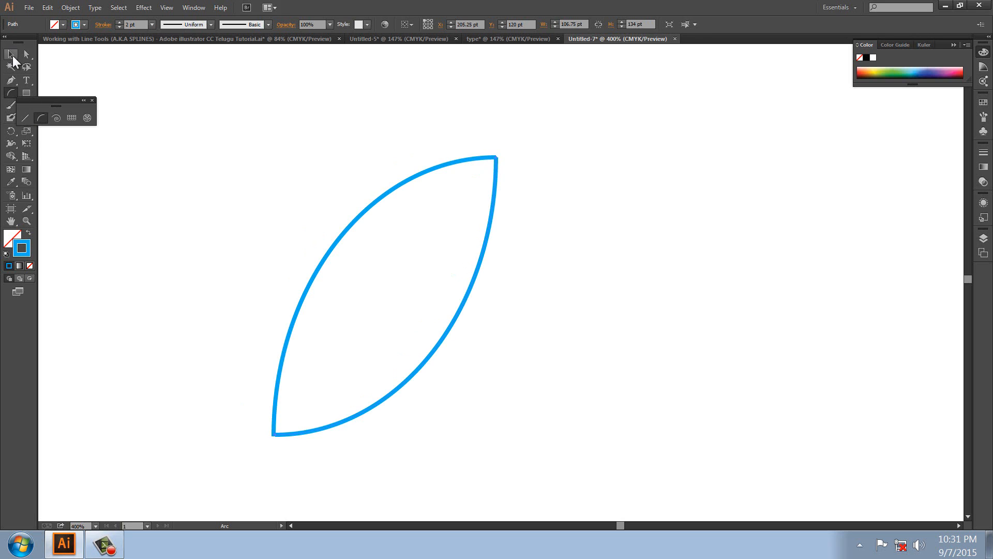
pyautogui.click(11, 53)
pyautogui.click(380, 147)
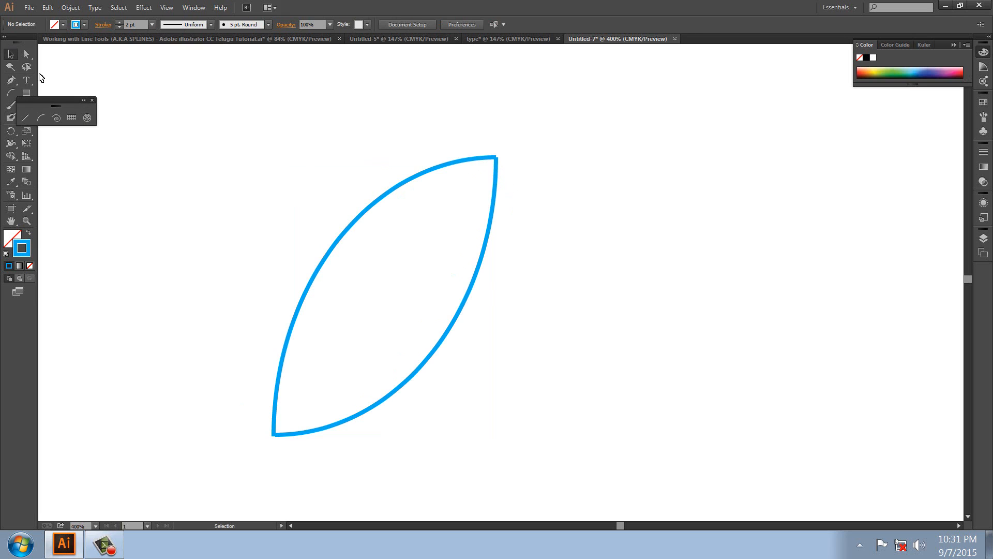
# Try moving each of the two arcs separately with the Group Selection tool and undo both moves.
pyautogui.moveTo(27, 54); pyautogui.dragTo(65, 59)
pyautogui.moveTo(139, 55); pyautogui.dragTo(137, 60)
pyautogui.click(57, 79)
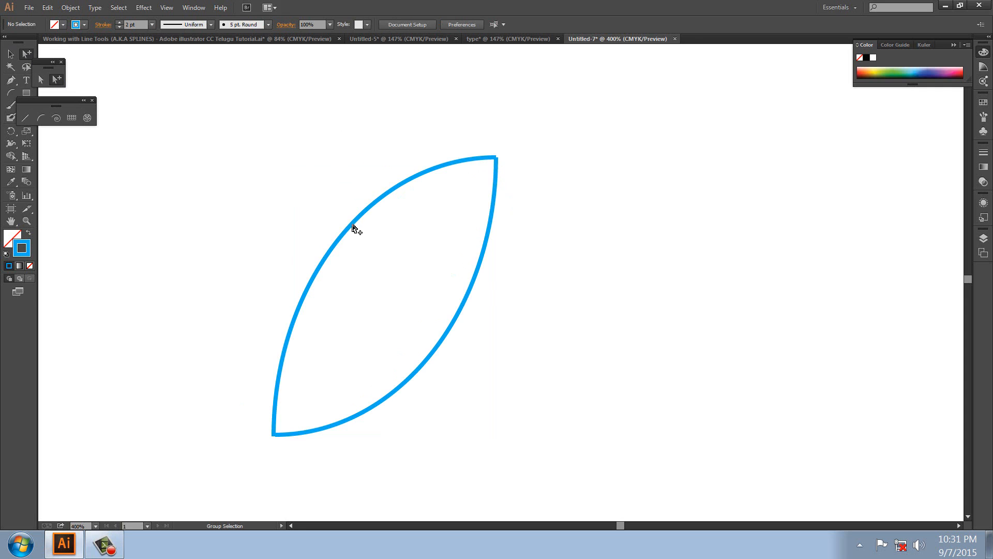
pyautogui.moveTo(353, 225); pyautogui.dragTo(325, 203)
pyautogui.hotkey('ctrl', 'z')
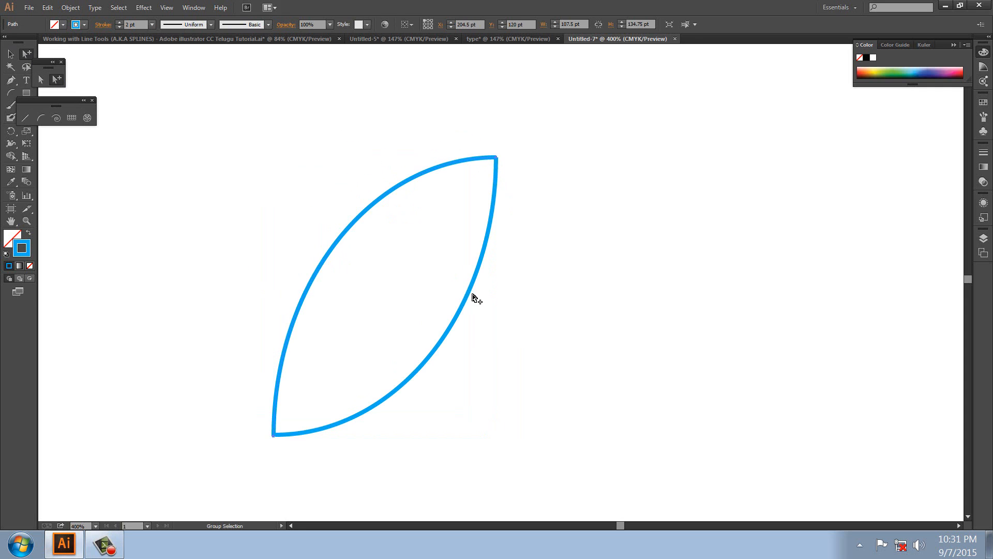
pyautogui.moveTo(470, 297); pyautogui.dragTo(499, 321)
pyautogui.hotkey('ctrl', 'z')
# Join the two arcs' anchor points at the leaf's upper tip and at its lower tip.
pyautogui.click(496, 158)
pyautogui.rightClick(496, 158)
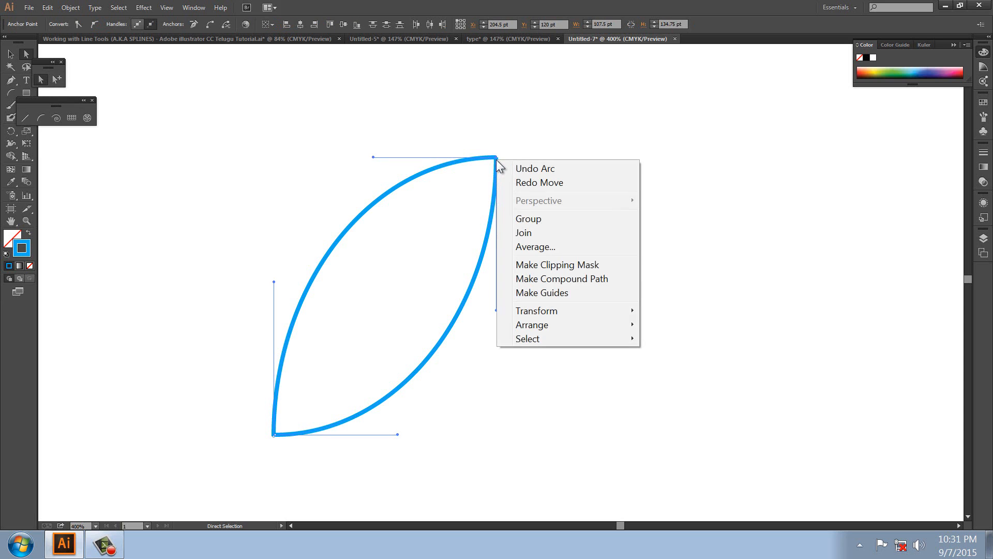
pyautogui.click(523, 232)
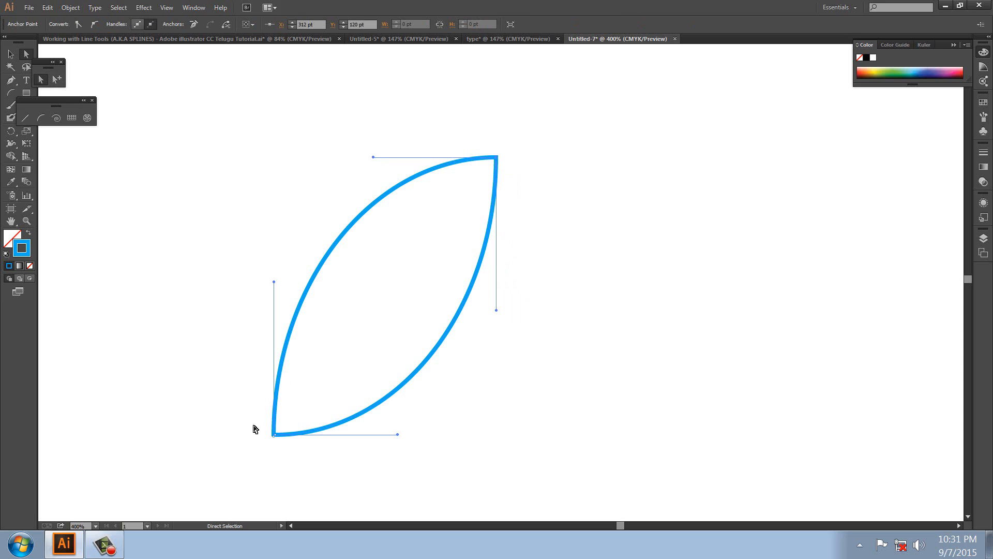
pyautogui.moveTo(292, 454); pyautogui.dragTo(290, 451)
pyautogui.rightClick(276, 434)
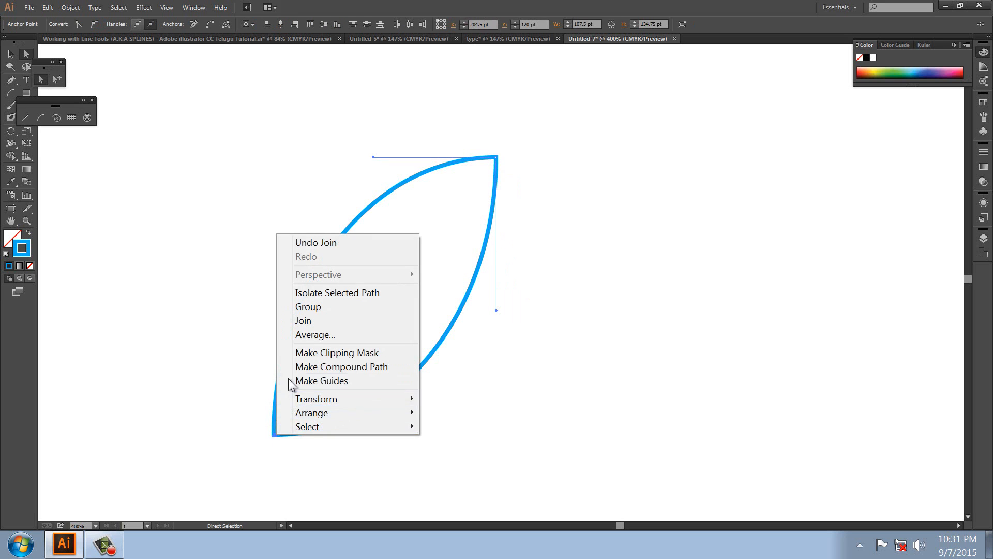
pyautogui.click(302, 320)
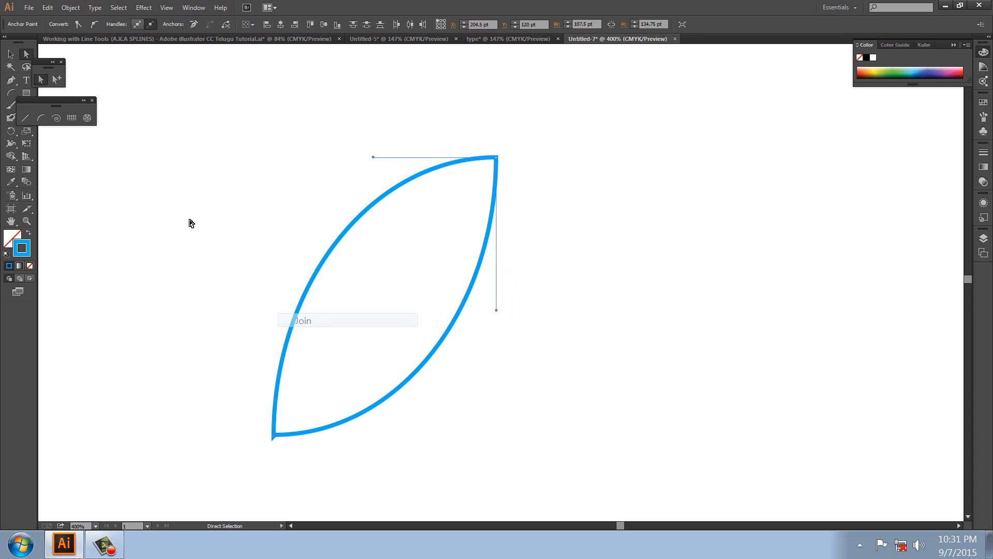
# Move the joined leaf outline slightly up and to the left with the Group Selection tool.
pyautogui.click(57, 79)
pyautogui.click(281, 182)
pyautogui.moveTo(350, 229); pyautogui.dragTo(318, 220)
# Fill the leaf with dark blue 0747A3.
pyautogui.doubleClick(16, 236)
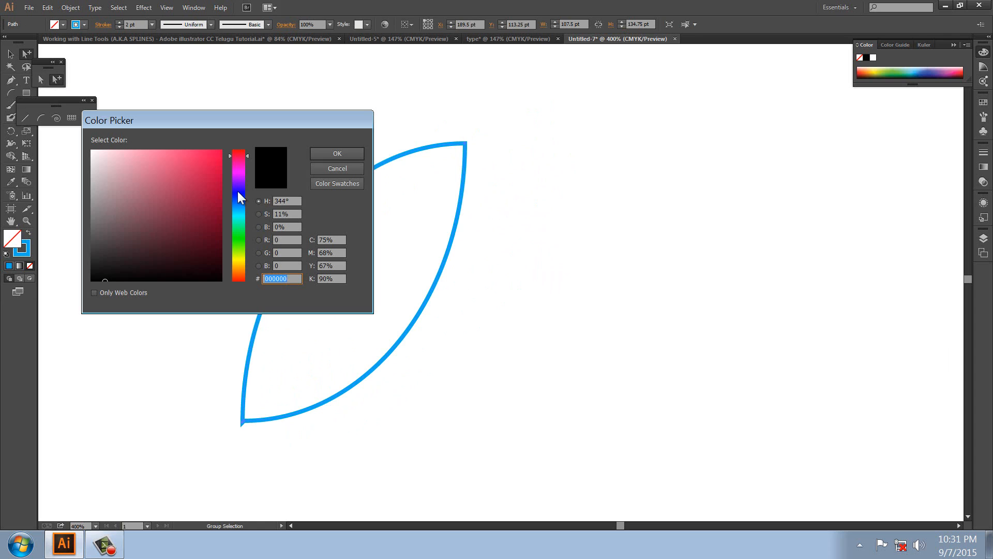
pyautogui.click(217, 202)
pyautogui.click(337, 154)
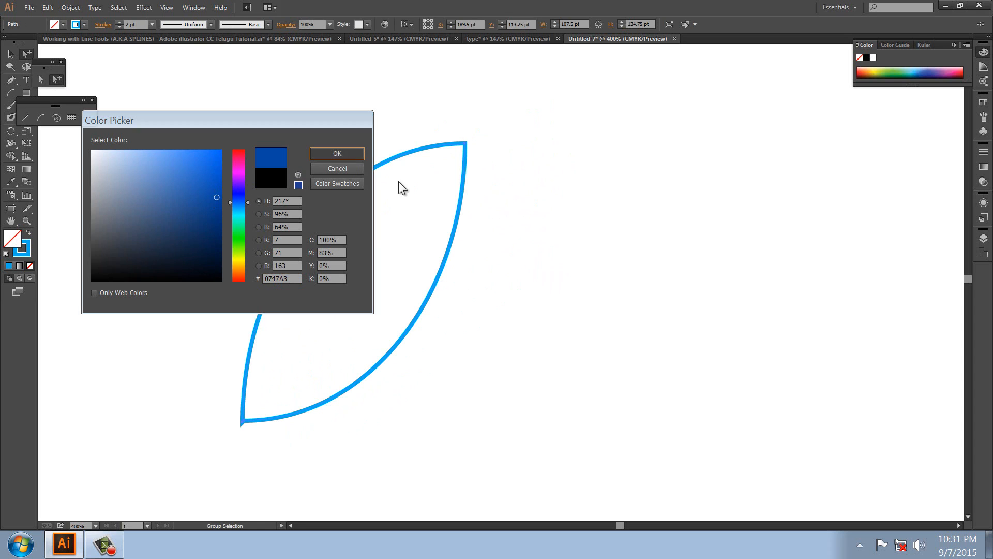
pyautogui.press('space')
pyautogui.moveTo(467, 338); pyautogui.dragTo(543, 317)
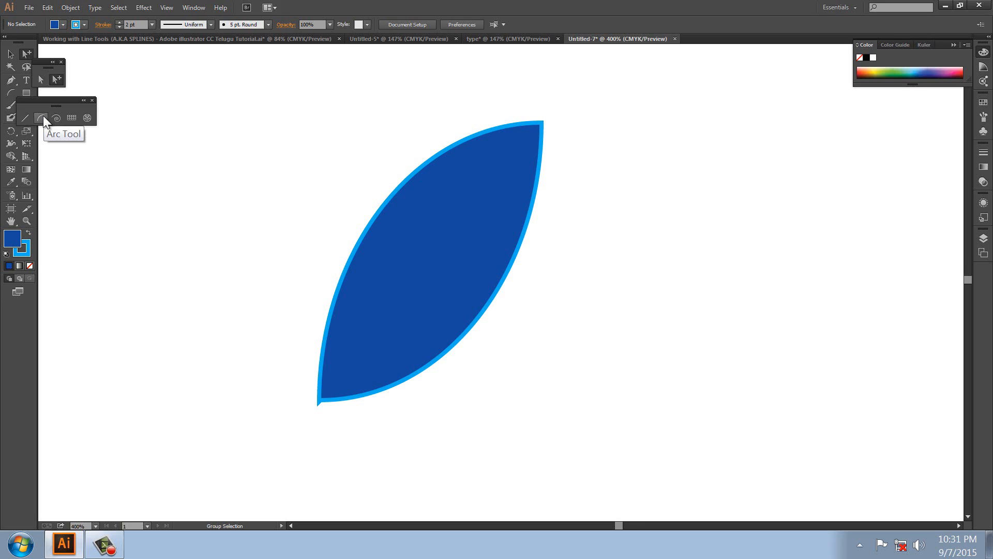
# Move the blue leaf down and to the left, and draw a spiral about 117 by 111 pt to its upper right.
pyautogui.moveTo(437, 243); pyautogui.dragTo(203, 370)
pyautogui.click(56, 118)
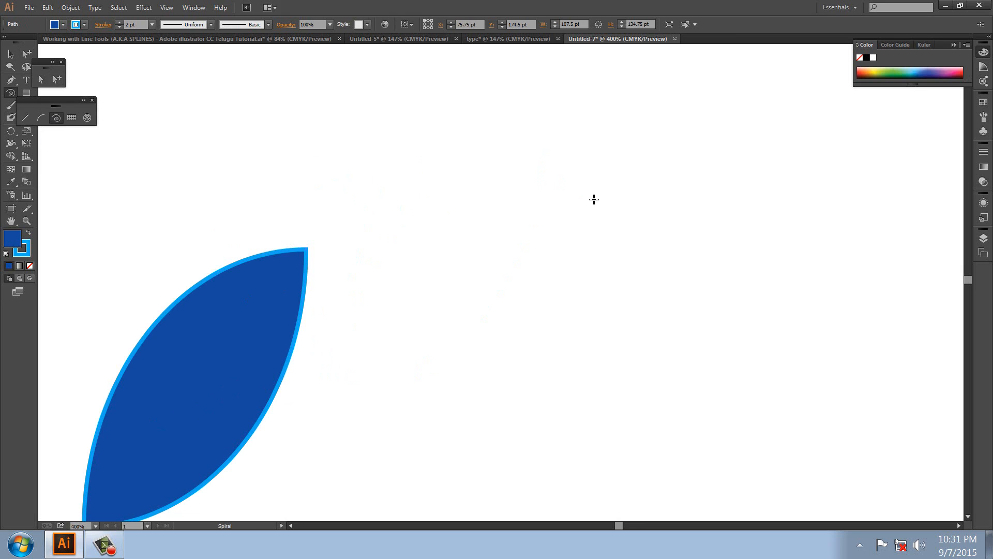
pyautogui.moveTo(551, 186); pyautogui.dragTo(683, 274)
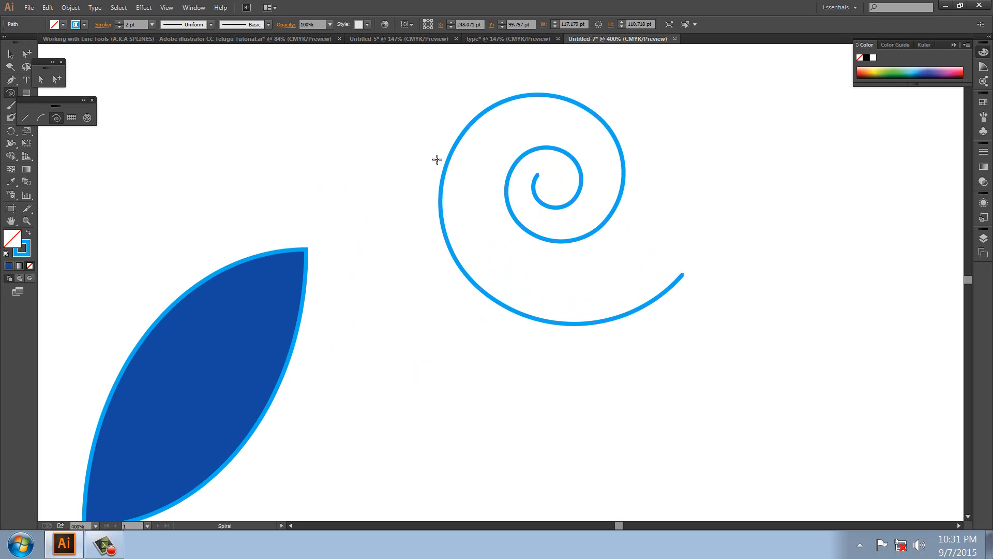
# Move the blue leaf so its upper tip meets the spiral's outer end, and deselect it.
pyautogui.click(39, 78)
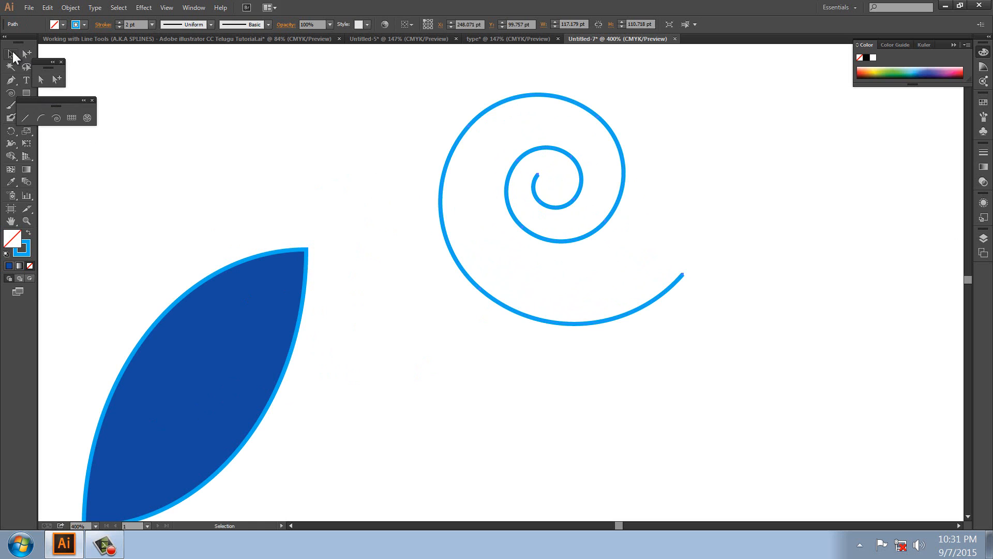
pyautogui.click(308, 218)
pyautogui.moveTo(632, 344); pyautogui.dragTo(678, 318)
pyautogui.click(745, 300)
pyautogui.moveTo(739, 350); pyautogui.dragTo(651, 302)
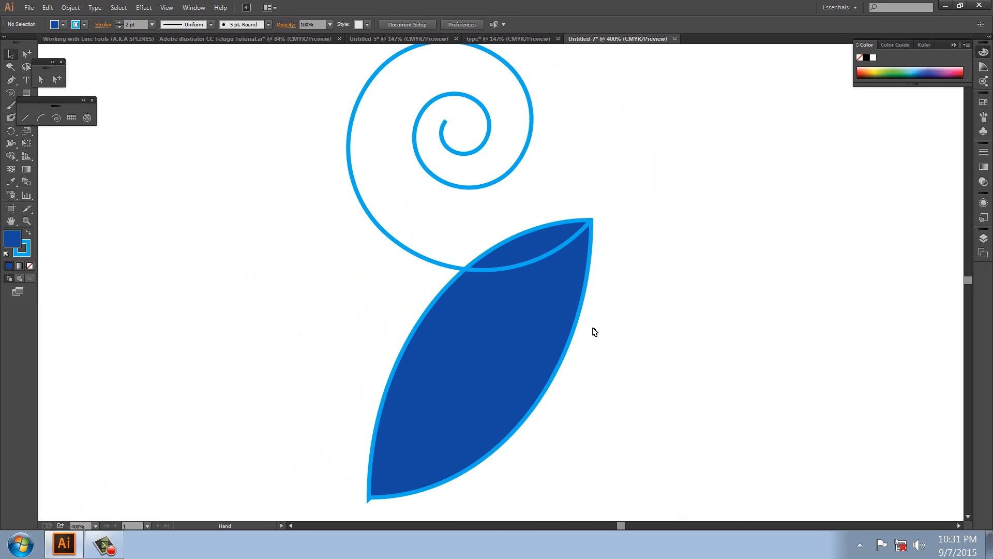
# Make a flipped, enlarged copy of the spiral, about 140 by 133 pt, to the right of the original.
pyautogui.click(514, 337)
pyautogui.click(476, 190)
pyautogui.click(475, 189)
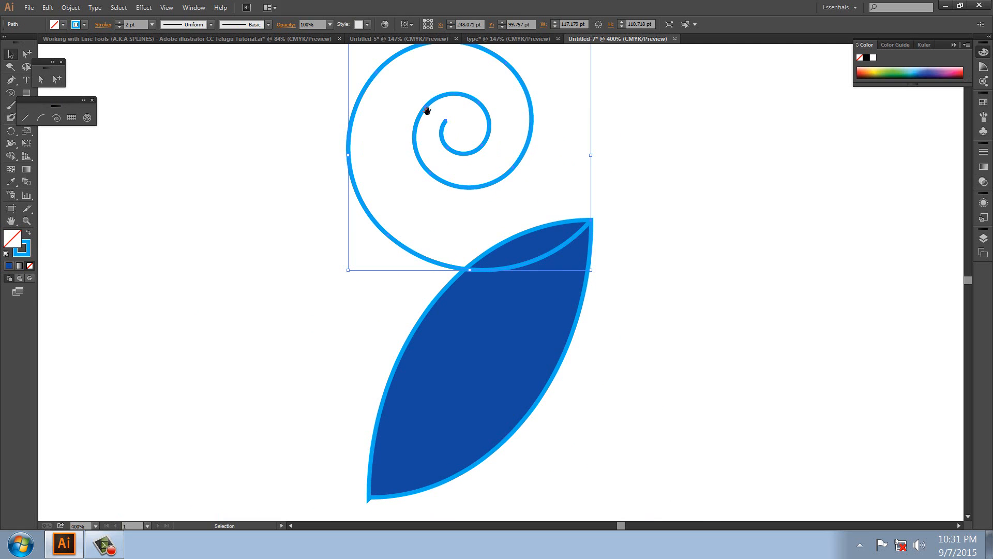
pyautogui.moveTo(427, 110); pyautogui.dragTo(424, 150)
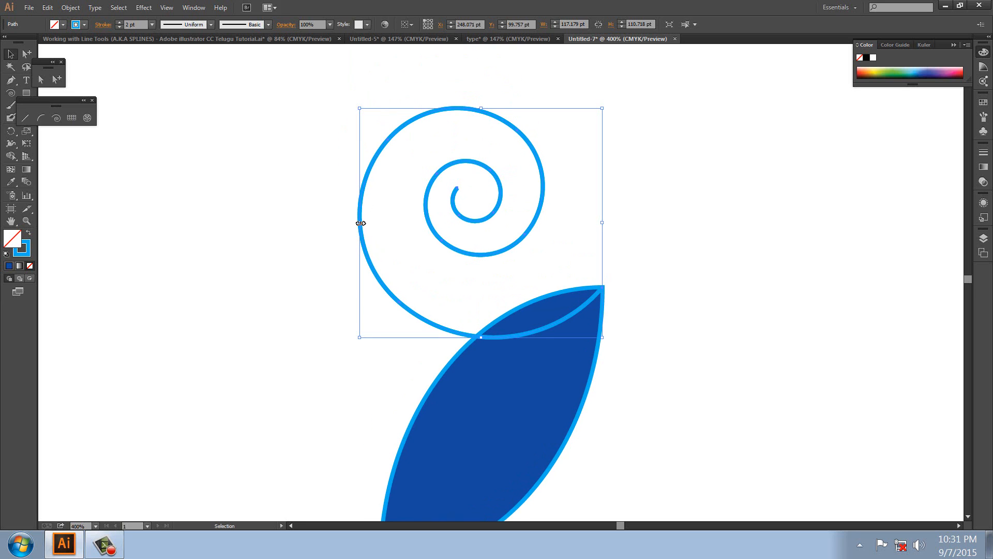
pyautogui.moveTo(361, 223); pyautogui.dragTo(893, 224)
# Move the large spiral copy down so its outer end meets the leaf's upper tip, and deselect it.
pyautogui.moveTo(690, 166); pyautogui.dragTo(559, 155)
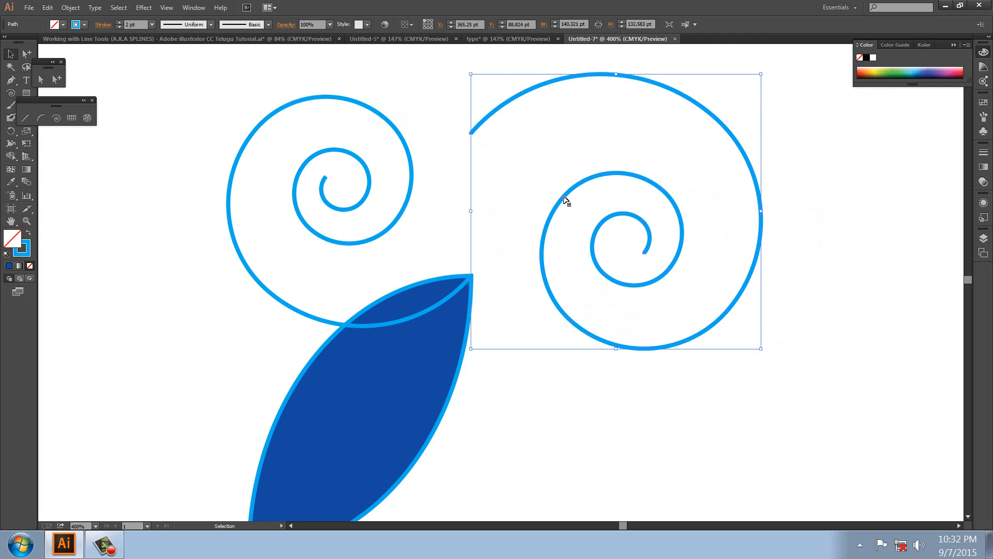
pyautogui.moveTo(566, 201); pyautogui.dragTo(565, 346)
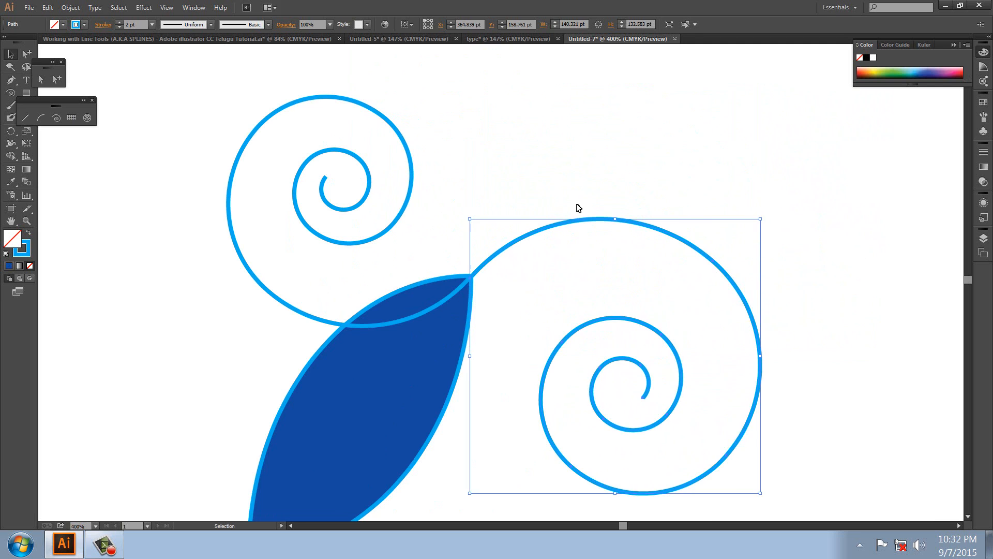
pyautogui.click(579, 208)
pyautogui.moveTo(685, 265); pyautogui.dragTo(558, 286)
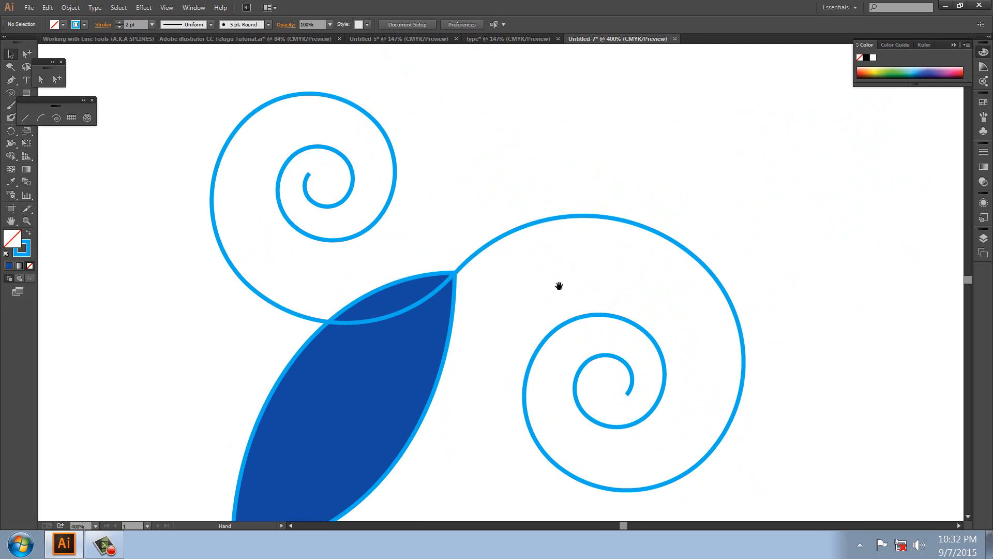
# Make a rotated copy of the blue leaf and place it above the original so their tips meet.
pyautogui.click(406, 380)
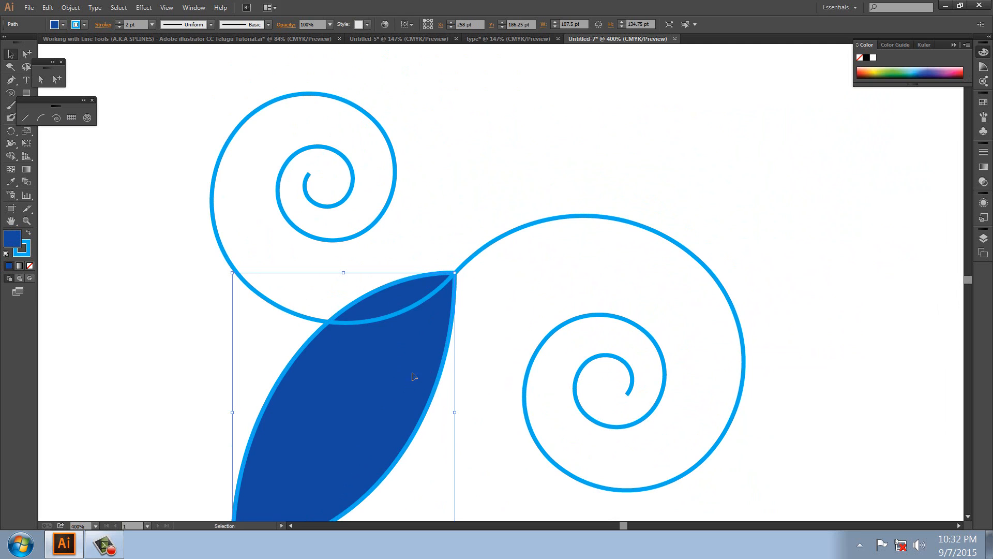
pyautogui.moveTo(368, 383); pyautogui.dragTo(408, 325)
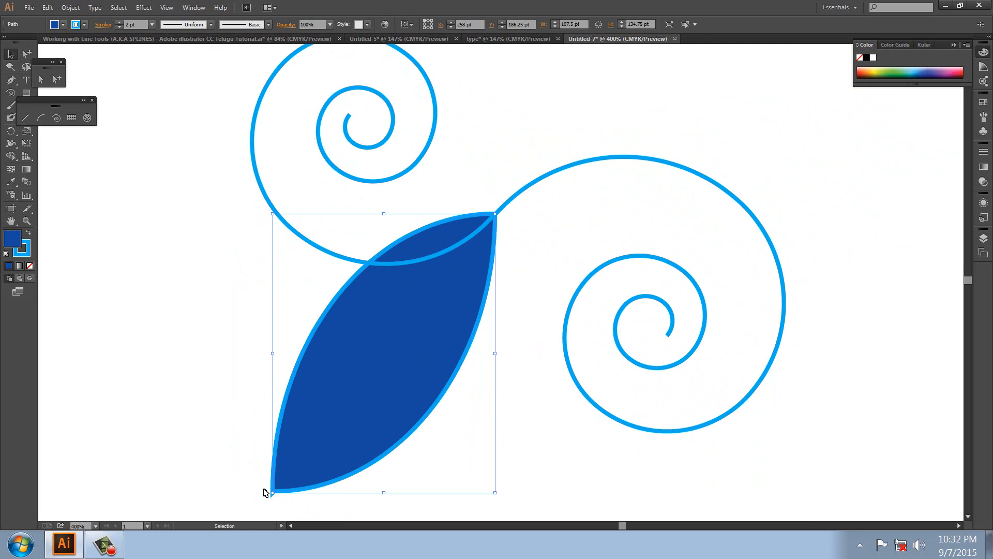
pyautogui.moveTo(267, 494); pyautogui.dragTo(296, 230)
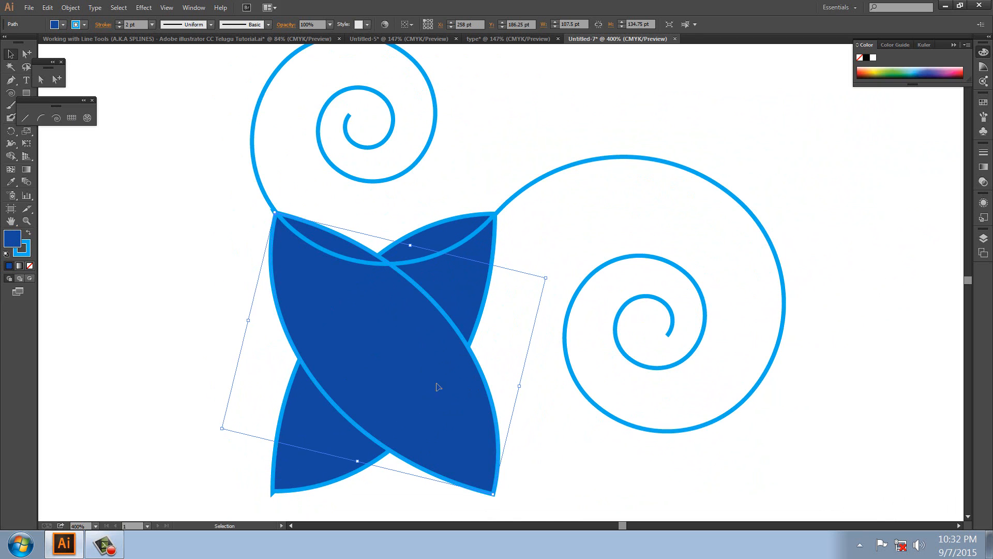
pyautogui.moveTo(490, 334); pyautogui.dragTo(482, 175)
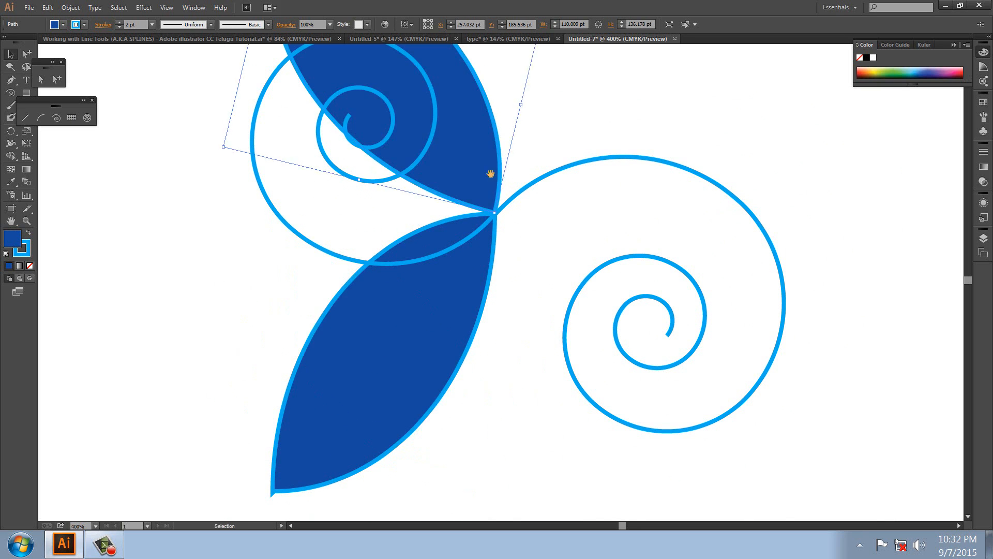
pyautogui.moveTo(461, 135); pyautogui.dragTo(489, 266)
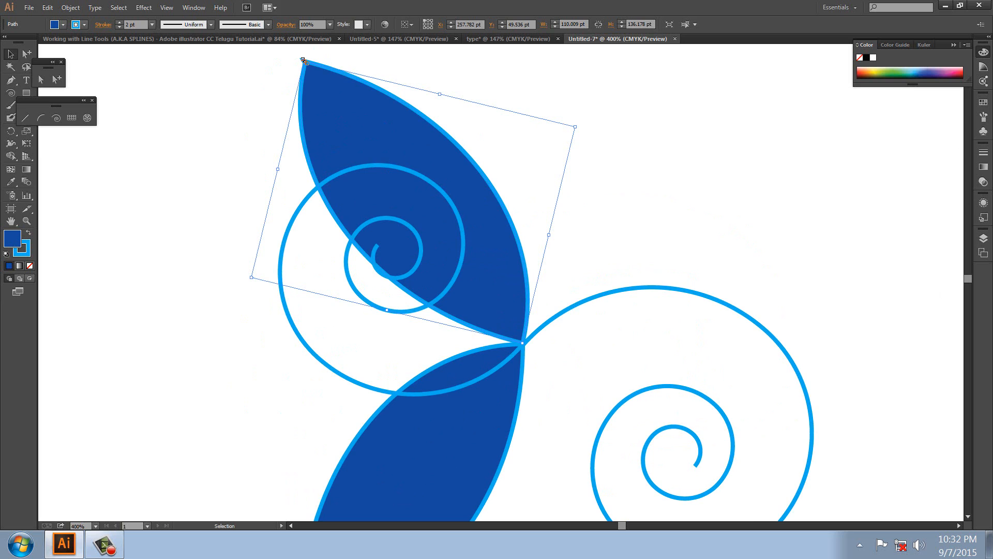
# Scale the upper leaf copy down to about 25 by 31 pt, keeping its lower tip at the junction.
pyautogui.moveTo(303, 60); pyautogui.dragTo(436, 271)
pyautogui.click(560, 288)
pyautogui.moveTo(561, 288); pyautogui.dragTo(546, 195)
# Duplicate the small leaf, rotate the copy and place it to the lower right with its tip at the junction.
pyautogui.click(499, 231)
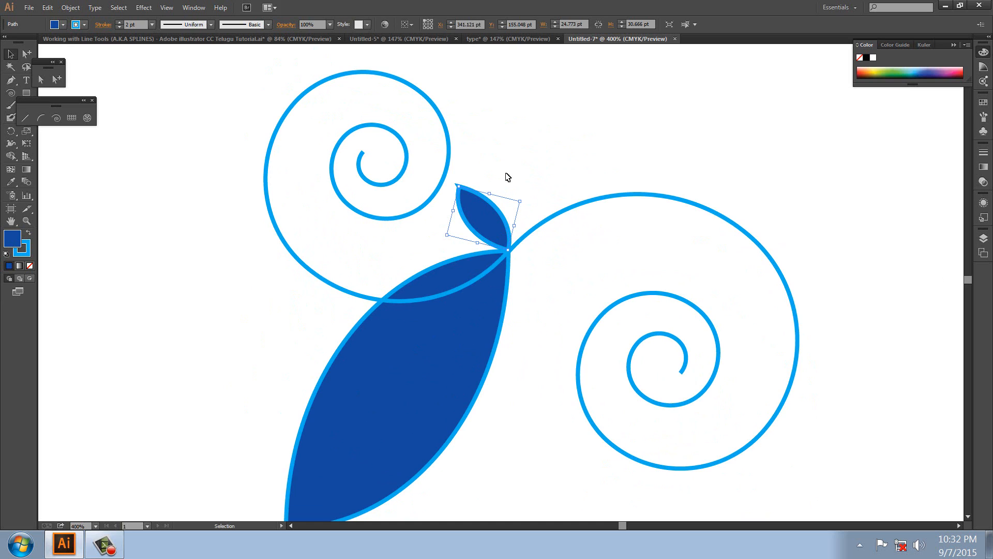
pyautogui.moveTo(525, 199); pyautogui.dragTo(419, 222)
pyautogui.moveTo(484, 201); pyautogui.dragTo(578, 262)
pyautogui.moveTo(534, 296); pyautogui.dragTo(595, 255)
pyautogui.click(594, 262)
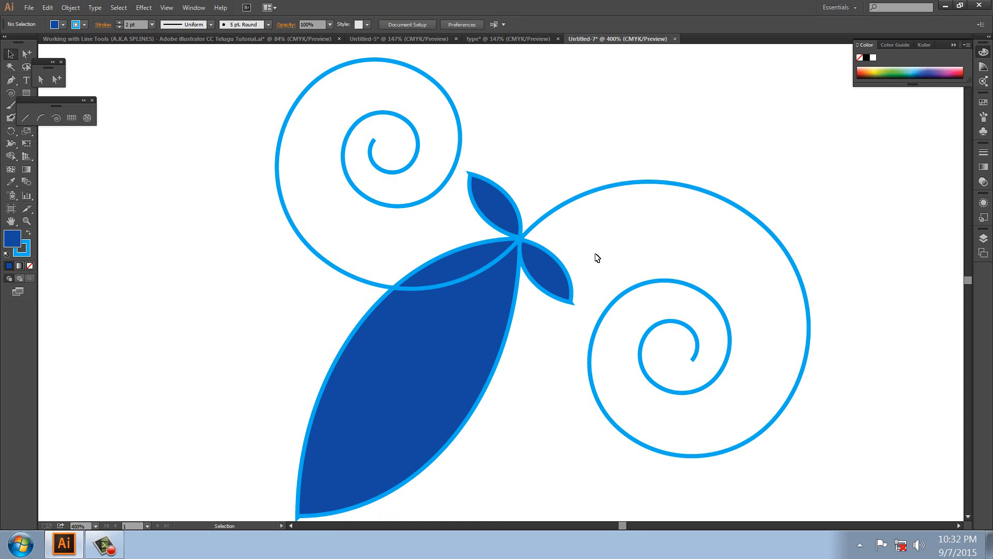
# Place a reduced copy of the upper small leaf at the right spiral's inner end and make a rotated copy about its tip.
pyautogui.click(549, 275)
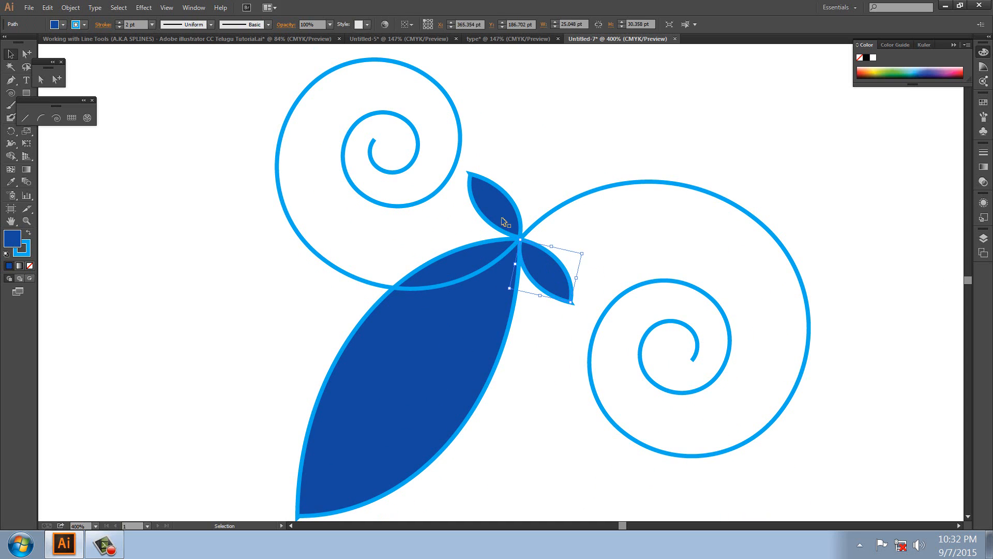
pyautogui.click(505, 206)
pyautogui.moveTo(506, 206); pyautogui.dragTo(720, 357)
pyautogui.press('r')
pyautogui.press('v')
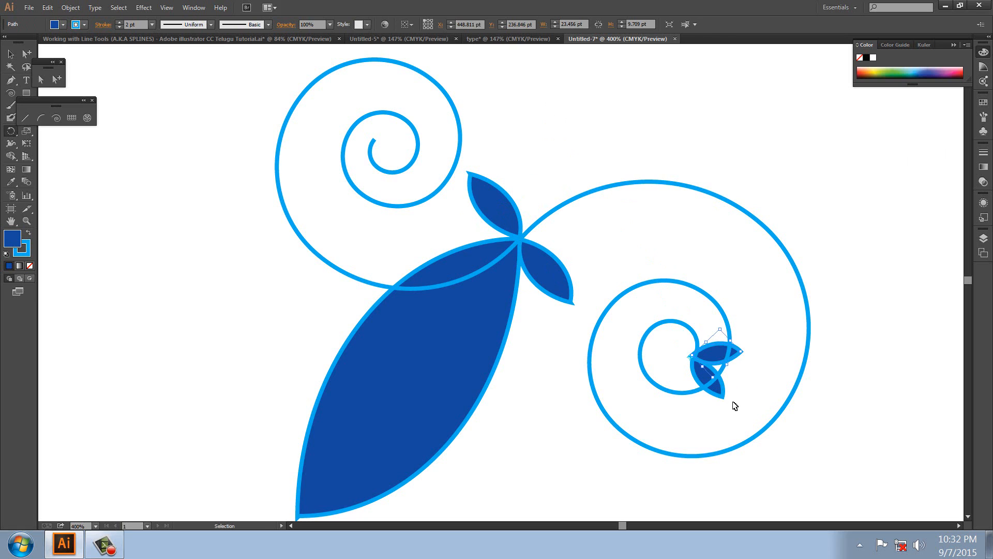
# Repeat the rotated leaf copy four more times to complete a six-petal flower at the right spiral's inner end, and deselect.
pyautogui.hotkey('ctrl', 'd')
pyautogui.hotkey('ctrl', 'd')
pyautogui.hotkey('ctrl', 'd')
pyautogui.hotkey('ctrl', 'd')
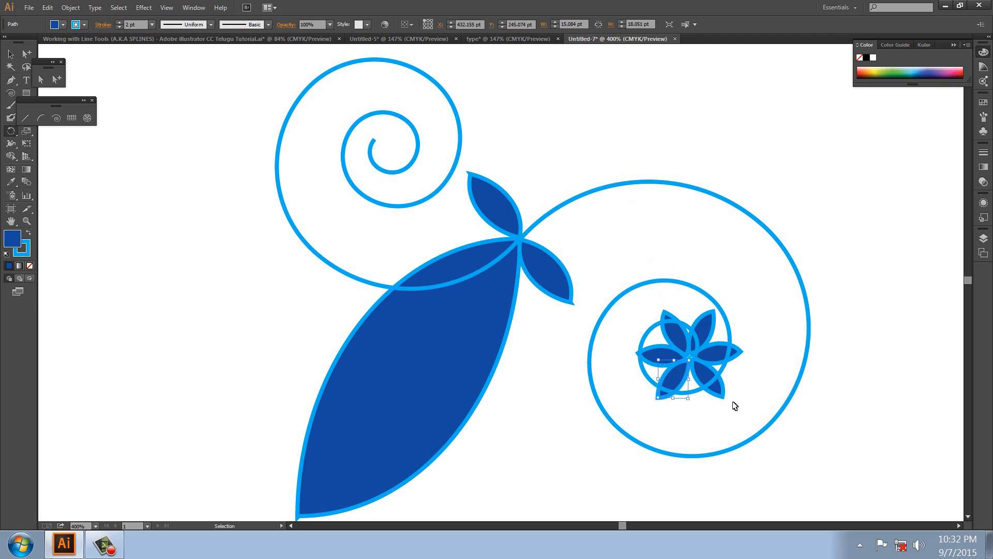
pyautogui.press('r')
pyautogui.press('v')
pyautogui.click(714, 184)
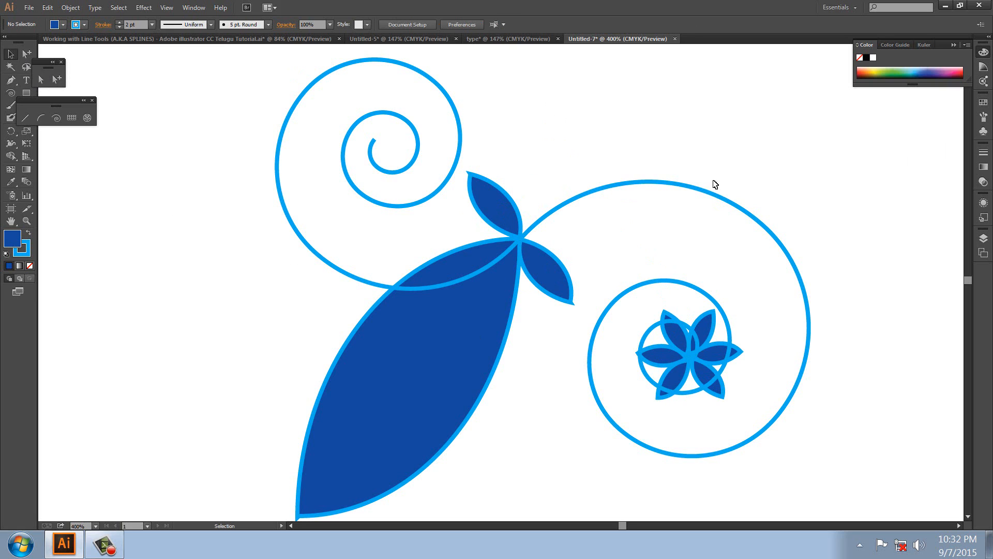
# Duplicate the six-petal flower onto the inner end of the upper-left spiral and deselect it.
pyautogui.moveTo(630, 149); pyautogui.dragTo(762, 412)
pyautogui.hotkey('ctrl', '2')
pyautogui.press('v')
pyautogui.moveTo(693, 361); pyautogui.dragTo(379, 148)
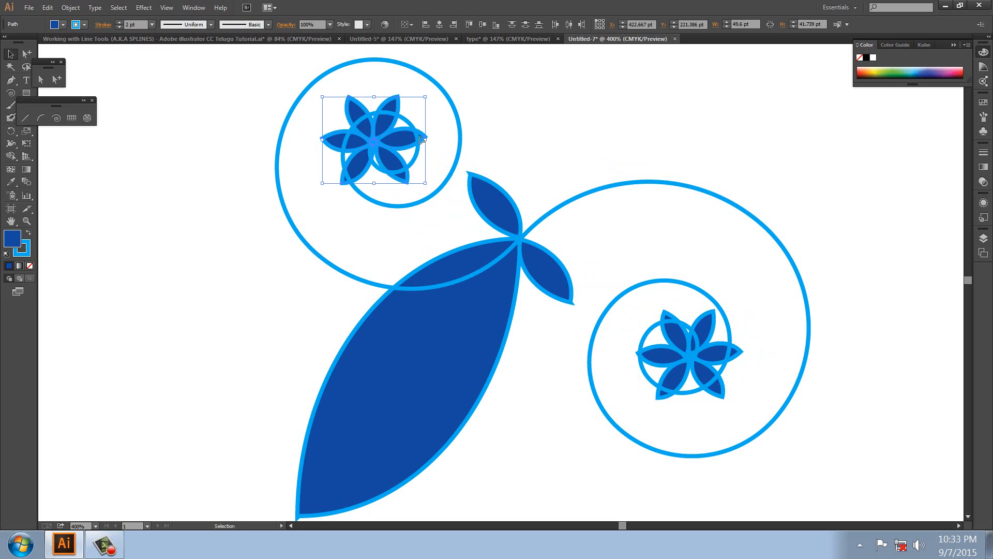
pyautogui.click(709, 226)
pyautogui.moveTo(709, 226); pyautogui.dragTo(698, 225)
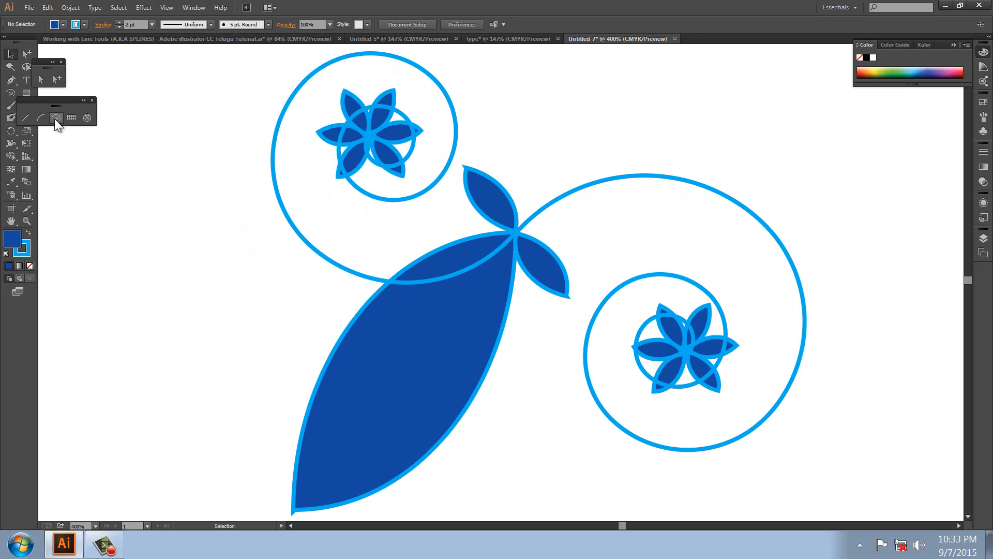
# Draw a rectangular grid about 162 by 94 pt beside the ornament, with 11 horizontal and 19 vertical dividers.
pyautogui.moveTo(836, 209); pyautogui.dragTo(426, 215)
pyautogui.moveTo(514, 219); pyautogui.dragTo(440, 225)
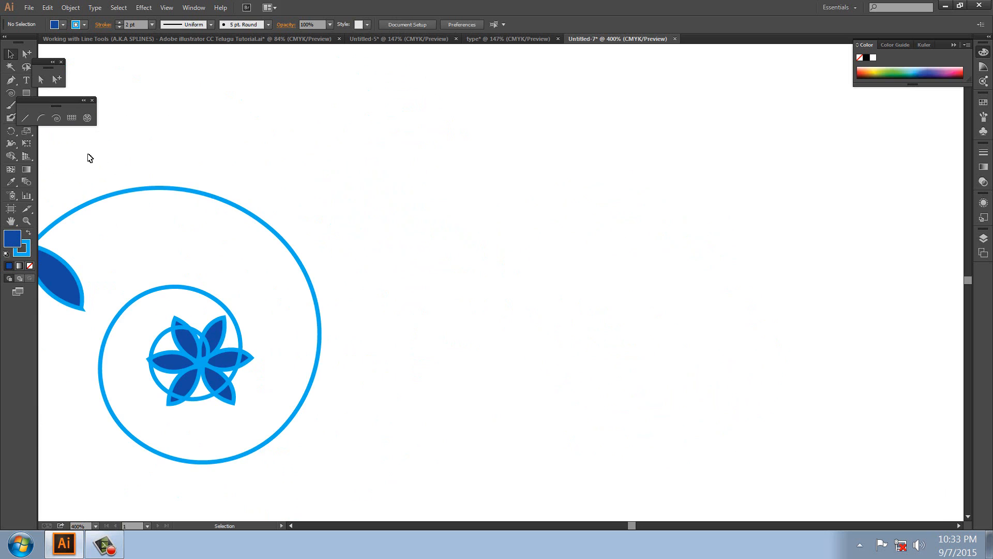
pyautogui.click(72, 118)
pyautogui.moveTo(410, 102)
pyautogui.mouseDown()
pyautogui.moveTo(427, 133)
pyautogui.moveTo(654, 228)
pyautogui.moveTo(746, 295)
pyautogui.mouseUp()
pyautogui.press('Up')
pyautogui.press('Up')
pyautogui.press('Up')
pyautogui.press('Up')
pyautogui.press('Up')
pyautogui.press('Up')
pyautogui.press('Up')
pyautogui.press('Down')
pyautogui.press('Down')
pyautogui.press('Down')
pyautogui.press('Down')
pyautogui.press('Down')
pyautogui.press('Down')
pyautogui.press('Down')
pyautogui.press('Down')
pyautogui.press('Up')
pyautogui.press('Up')
pyautogui.press('Up')
pyautogui.press('Up')
pyautogui.press('Up')
pyautogui.press('Up')
pyautogui.press('Right')
pyautogui.press('Right')
pyautogui.press('Right')
pyautogui.press('Right')
pyautogui.press('Right')
pyautogui.press('Right')
pyautogui.press('Right')
pyautogui.press('Right')
pyautogui.press('Right')
pyautogui.press('Right')
pyautogui.press('Right')
pyautogui.press('Right')
pyautogui.press('Right')
pyautogui.press('Right')
pyautogui.press('Up')
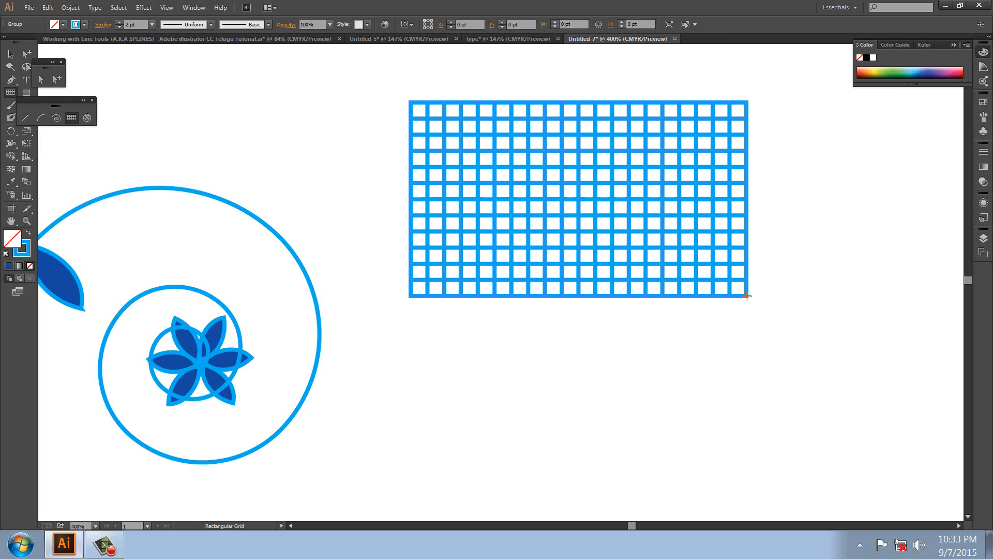
# Set the rectangular grid's stroke weight to 0.25 pt and deselect it.
pyautogui.click(153, 25)
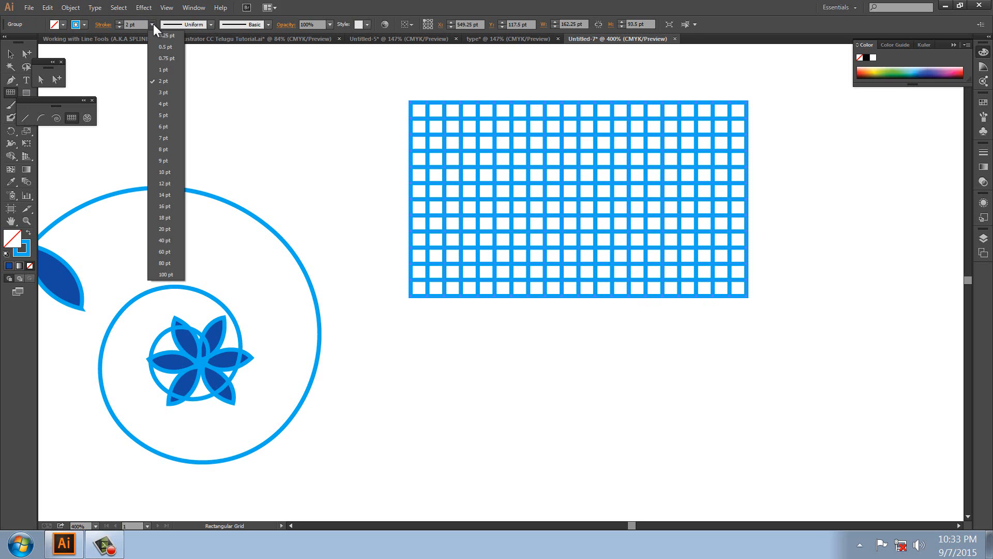
pyautogui.click(165, 35)
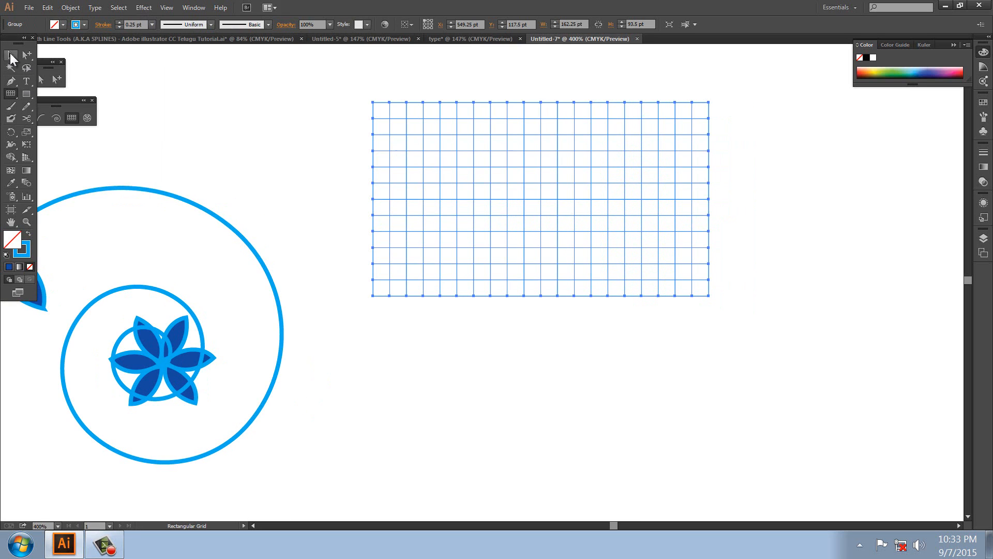
pyautogui.click(11, 54)
pyautogui.click(250, 132)
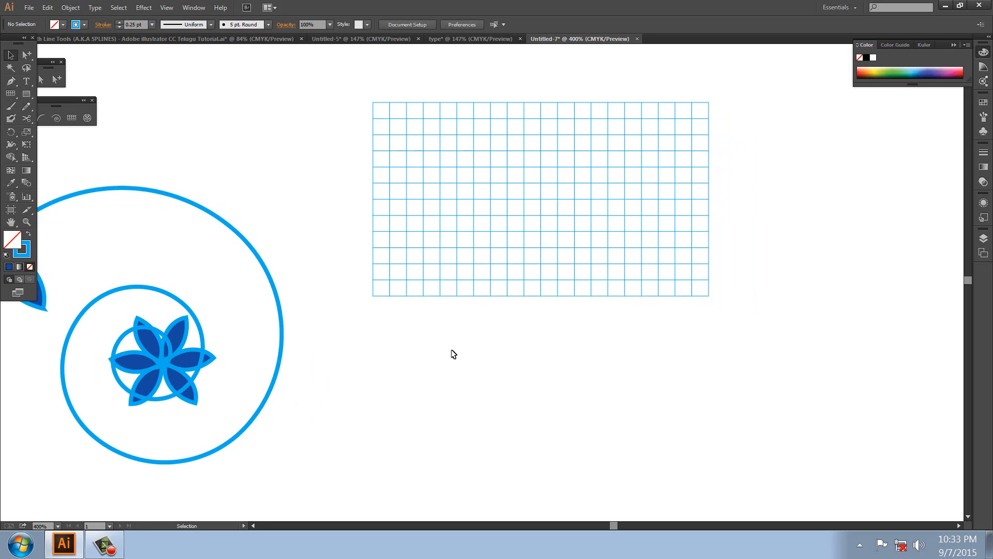
# Draw a polar grid about 105 by 96 pt below the rectangular grid, adding extra concentric and radial dividers.
pyautogui.click(86, 118)
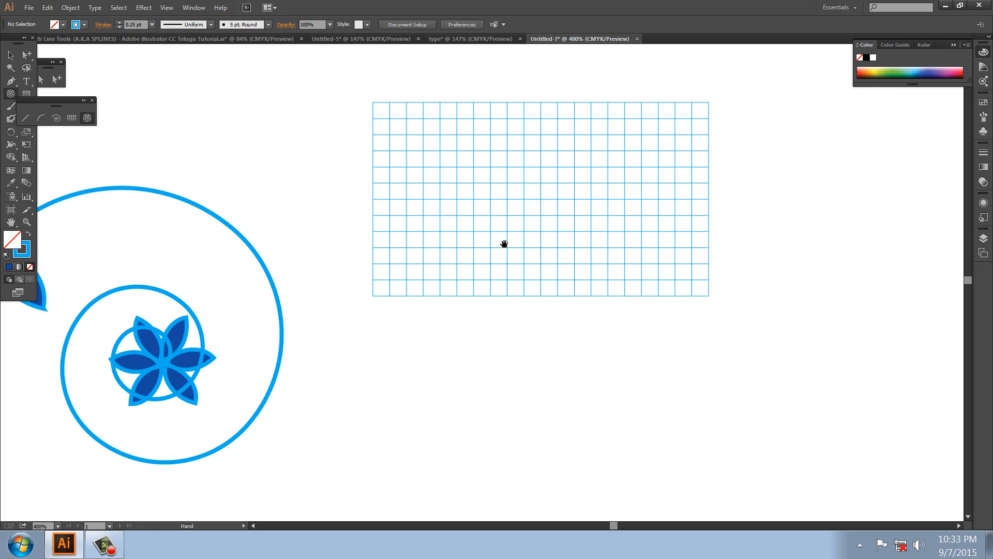
pyautogui.moveTo(505, 239); pyautogui.dragTo(399, 162)
pyautogui.moveTo(428, 274); pyautogui.dragTo(647, 472)
pyautogui.press('Up')
pyautogui.press('Up')
pyautogui.press('Up')
pyautogui.press('Up')
pyautogui.press('Up')
pyautogui.press('Up')
pyautogui.press('Up')
pyautogui.press('Up')
pyautogui.press('Down')
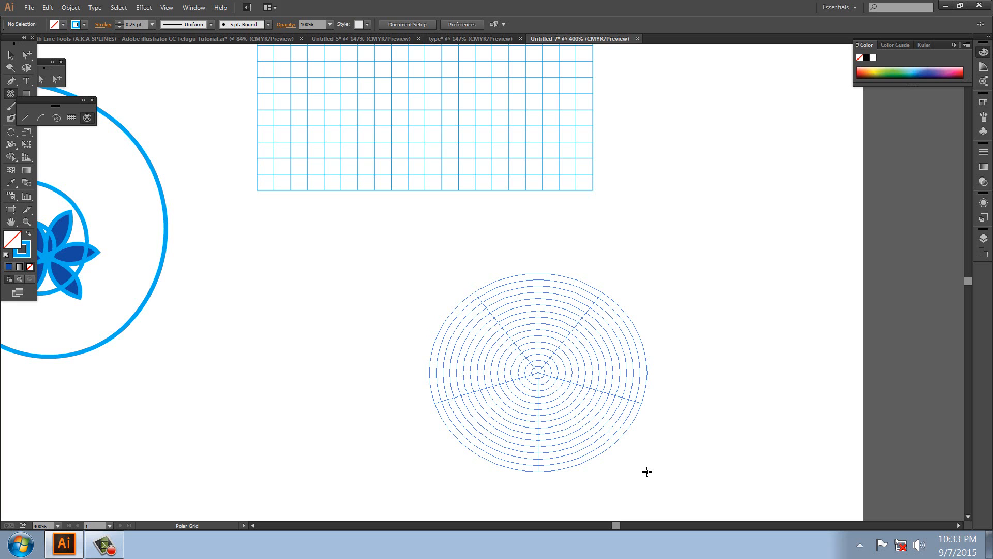
pyautogui.press('Right')
pyautogui.press('Right')
pyautogui.press('Right')
pyautogui.press('Right')
pyautogui.press('Right')
pyautogui.press('Right')
pyautogui.press('Right')
pyautogui.press('Right')
pyautogui.press('Right')
pyautogui.press('Right')
pyautogui.moveTo(647, 471); pyautogui.dragTo(647, 471)
pyautogui.press('Right')
pyautogui.press('Right')
pyautogui.press('Right')
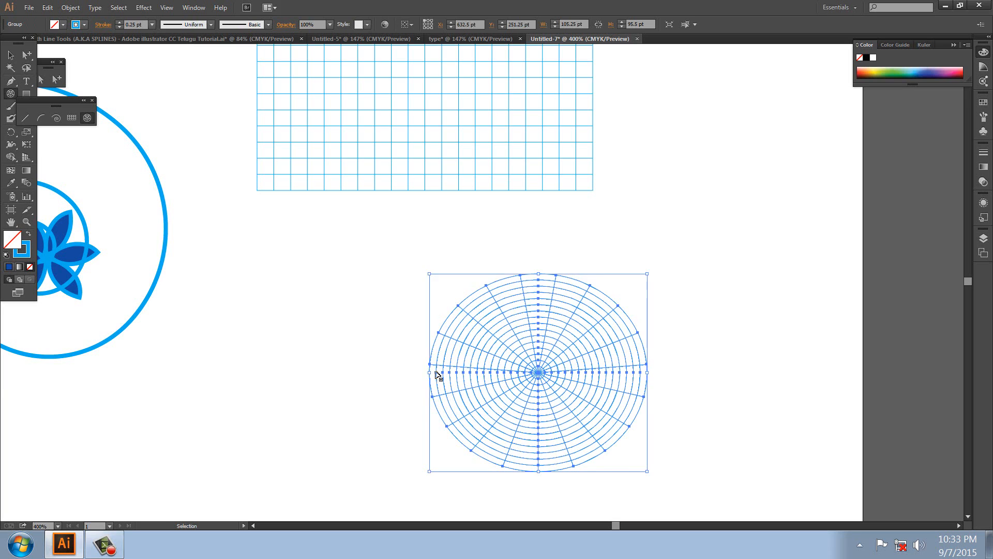
# Create a new landscape A4 document and activate the Rectangular Grid tool.
pyautogui.hotkey('ctrl', 'n')
pyautogui.click(555, 372)
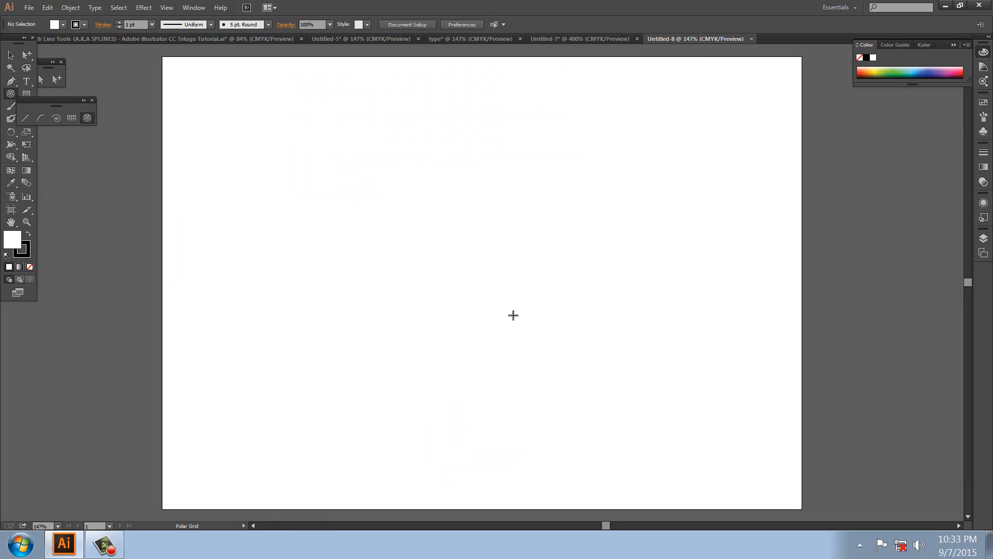
pyautogui.click(71, 117)
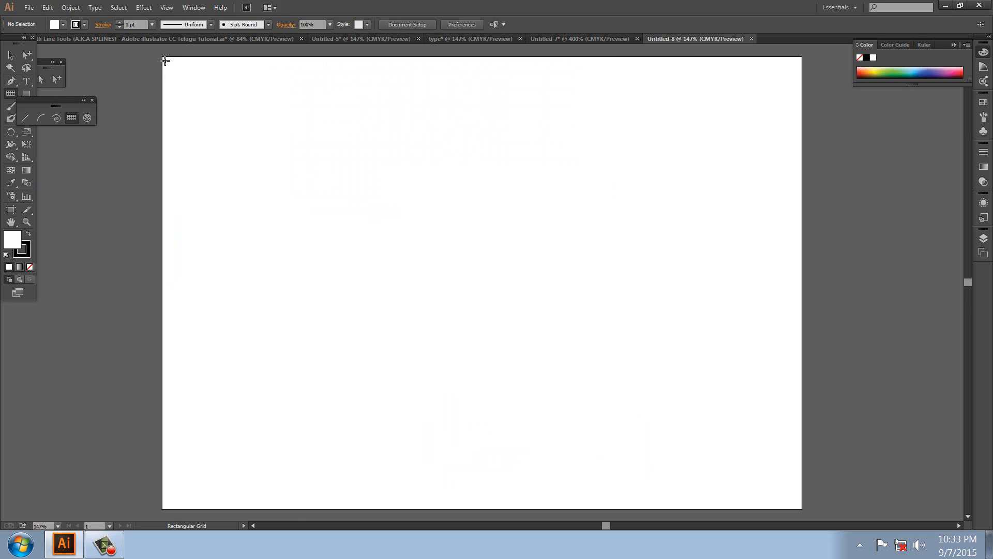
# Create another new document 800 pt wide and 500 pt high.
pyautogui.hotkey('ctrl', 'n')
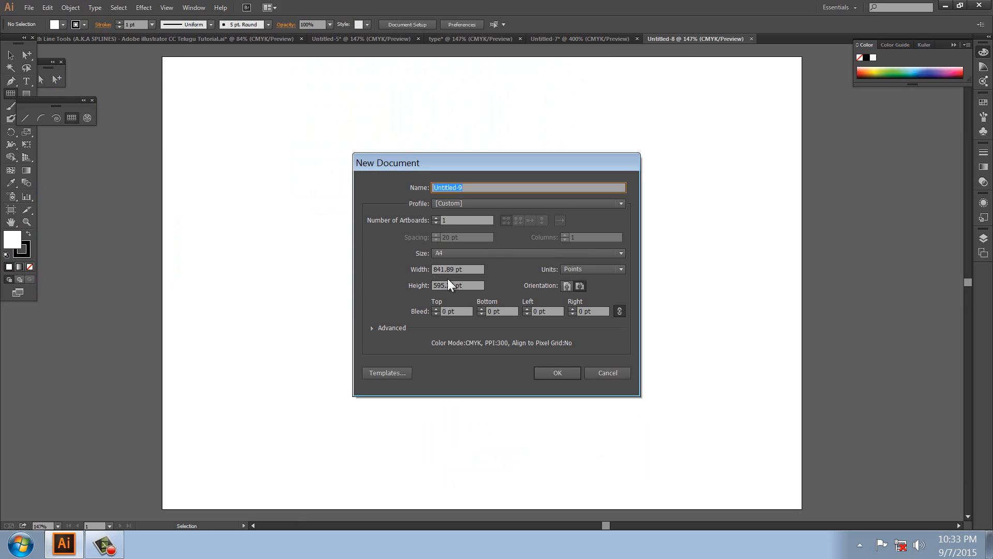
pyautogui.click(481, 269)
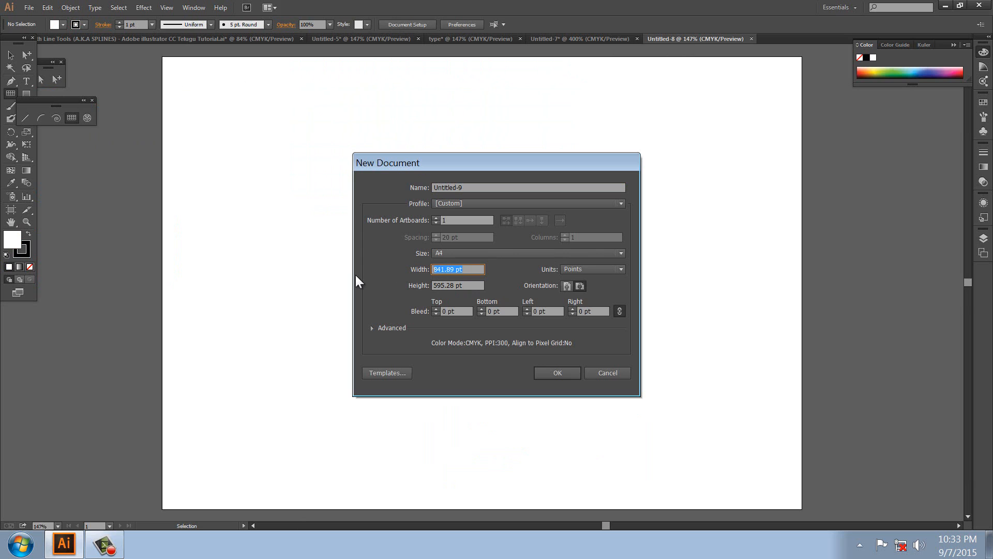
pyautogui.write('800')
pyautogui.press('Tab')
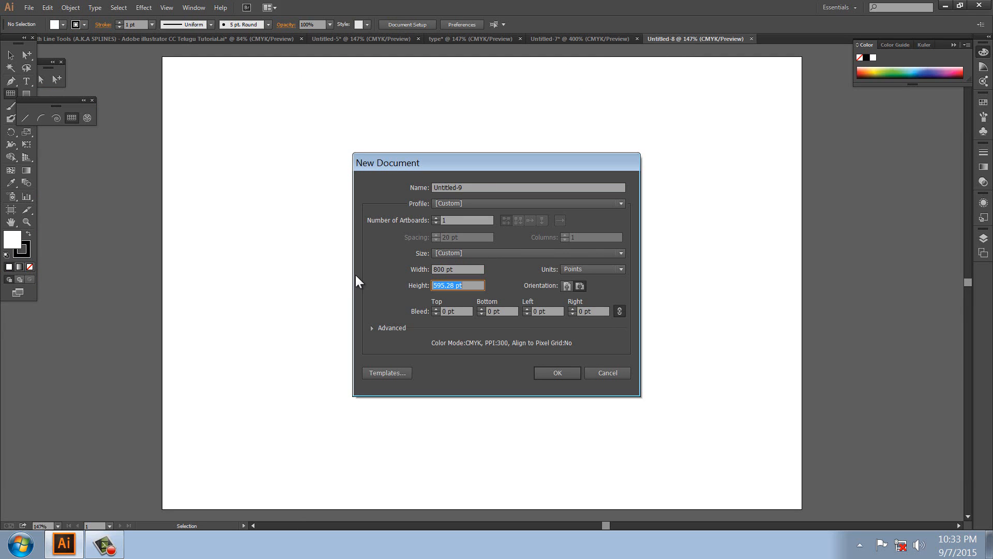
pyautogui.write('500')
pyautogui.press('Return')
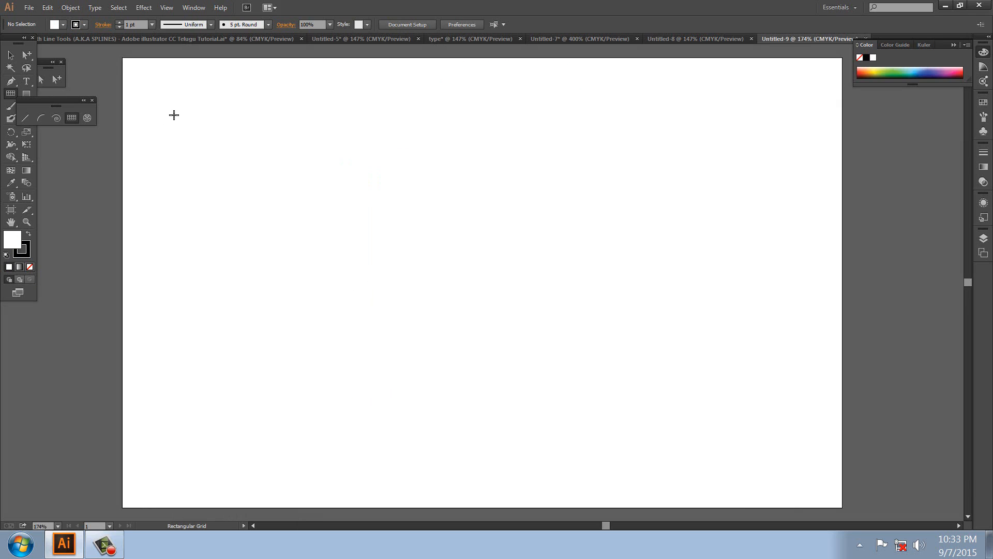
# Create an 800 by 500 pt rectangular grid from the artboard's upper-left corner with 100 horizontal and 200 vertical dividers, and deselect it.
pyautogui.click(122, 57)
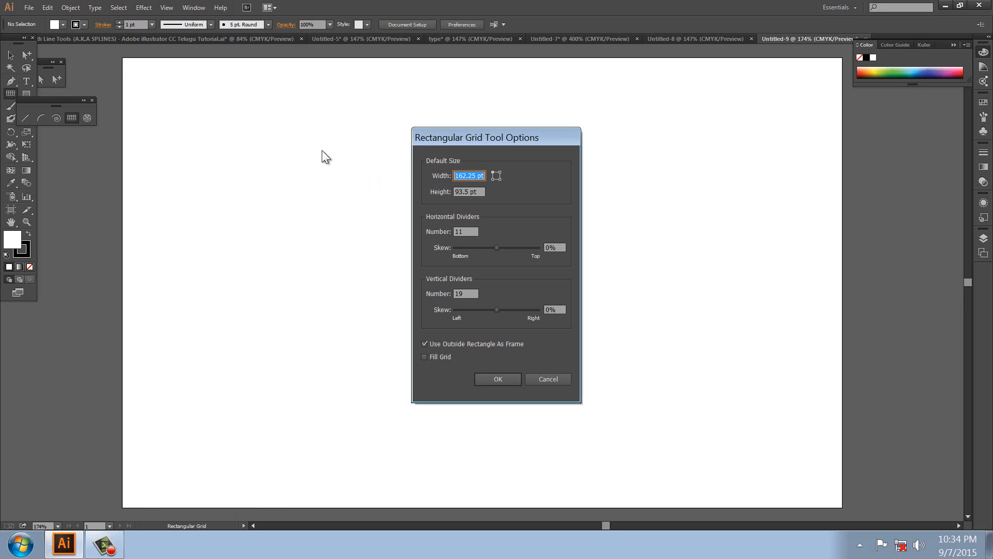
pyautogui.write('800')
pyautogui.press('Tab')
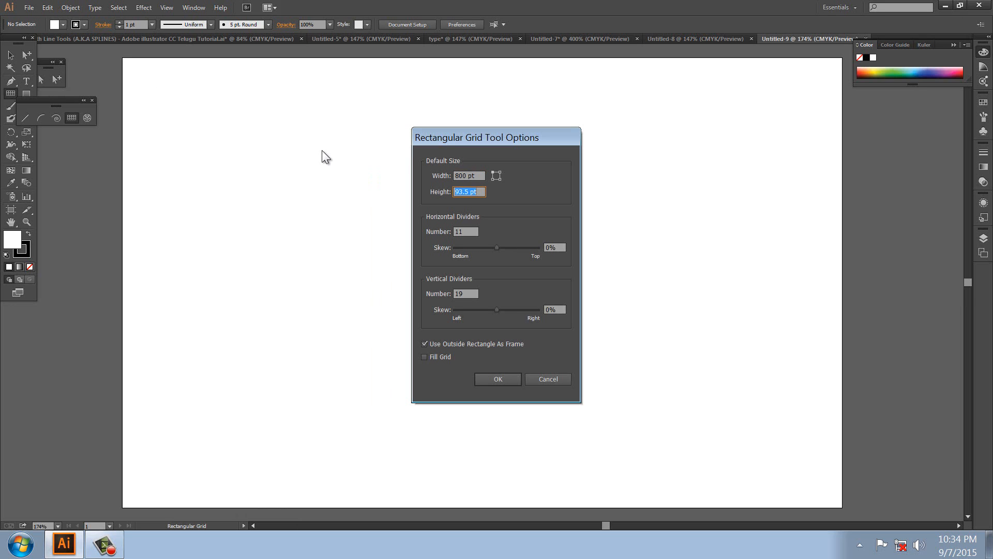
pyautogui.write('500')
pyautogui.press('Tab')
pyautogui.write('100')
pyautogui.press('Tab')
pyautogui.press('Tab')
pyautogui.write('200')
pyautogui.press('Return')
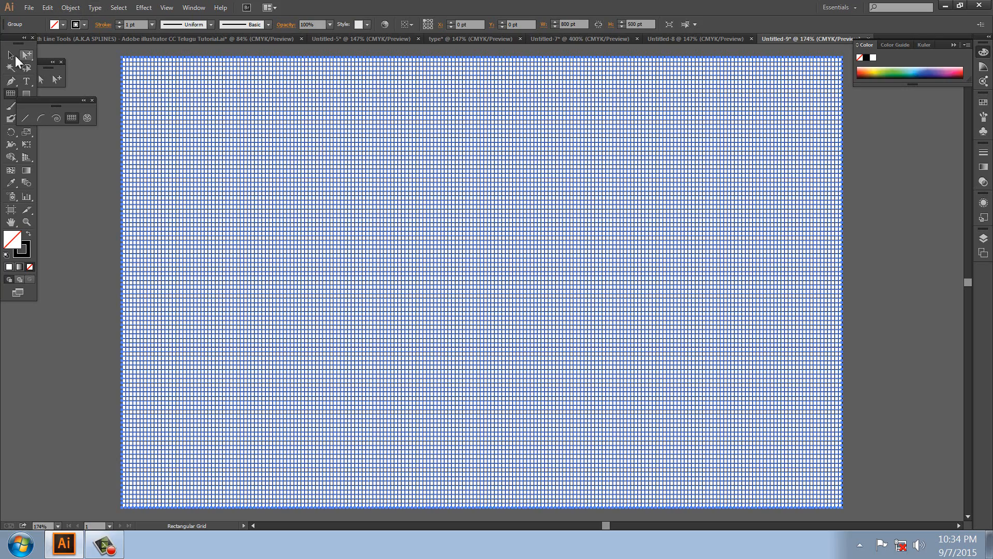
pyautogui.click(11, 55)
pyautogui.click(112, 185)
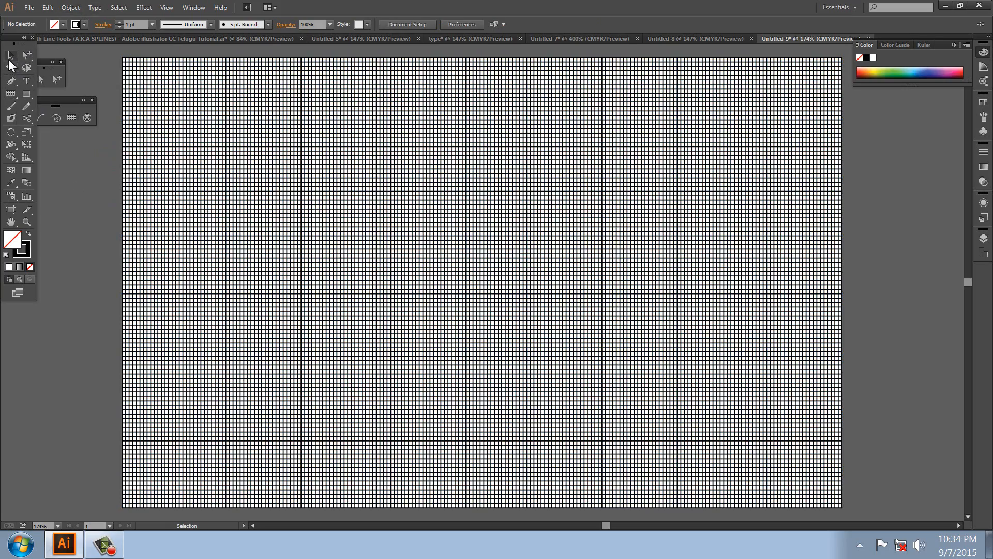
# Give the full-artboard grid a 0.25 pt dark gray stroke and deselect it.
pyautogui.click(215, 146)
pyautogui.click(151, 25)
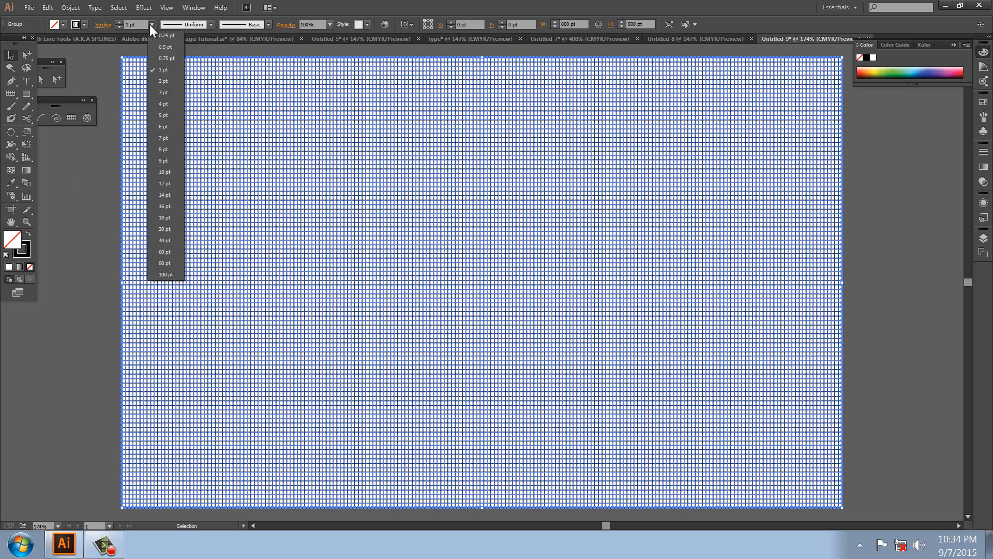
pyautogui.click(156, 34)
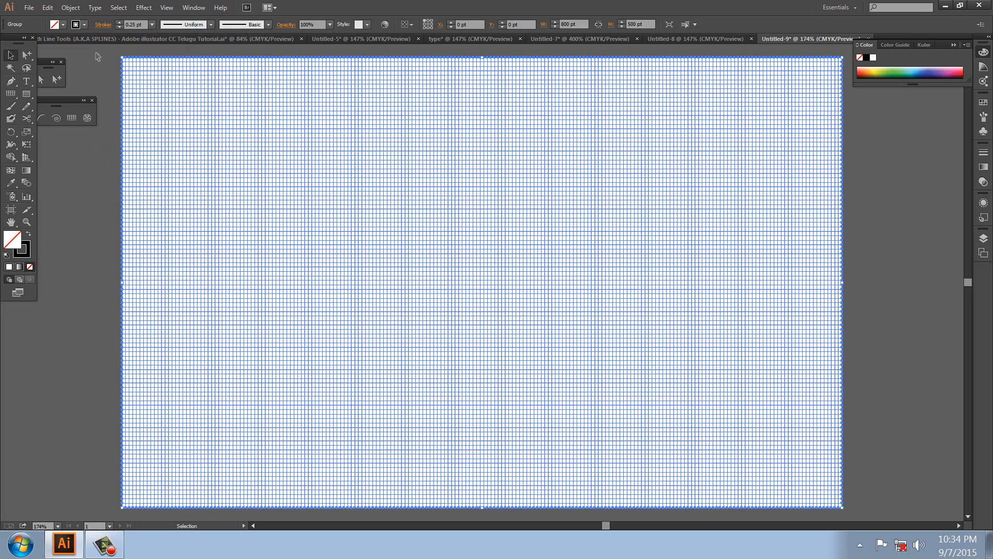
pyautogui.click(84, 24)
pyautogui.click(36, 73)
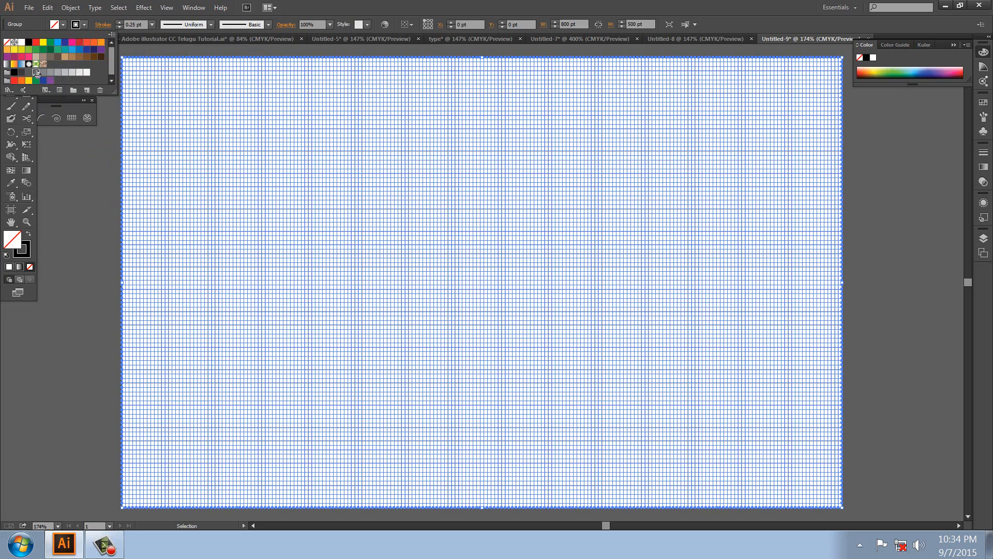
pyautogui.click(78, 203)
pyautogui.click(78, 206)
# Inspect the grid lines up close, and cut the grid from the artboard.
pyautogui.press('z')
pyautogui.moveTo(257, 172); pyautogui.dragTo(493, 379)
pyautogui.moveTo(289, 179); pyautogui.dragTo(523, 342)
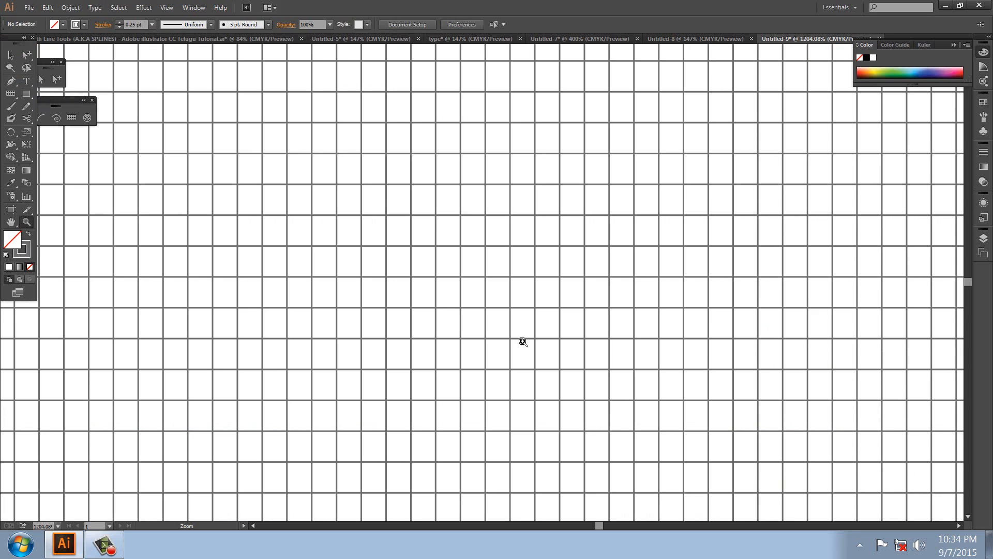
pyautogui.doubleClick(11, 222)
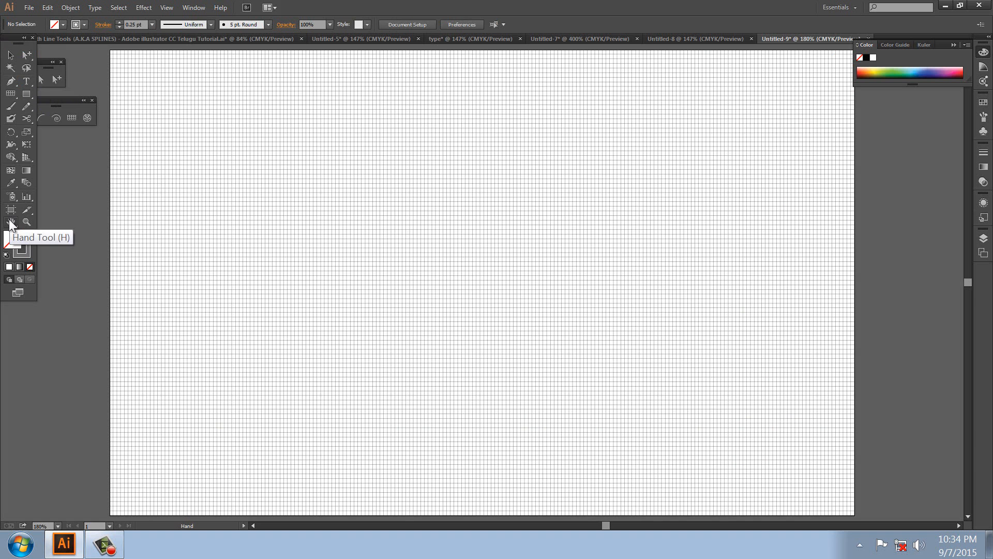
pyautogui.click(11, 56)
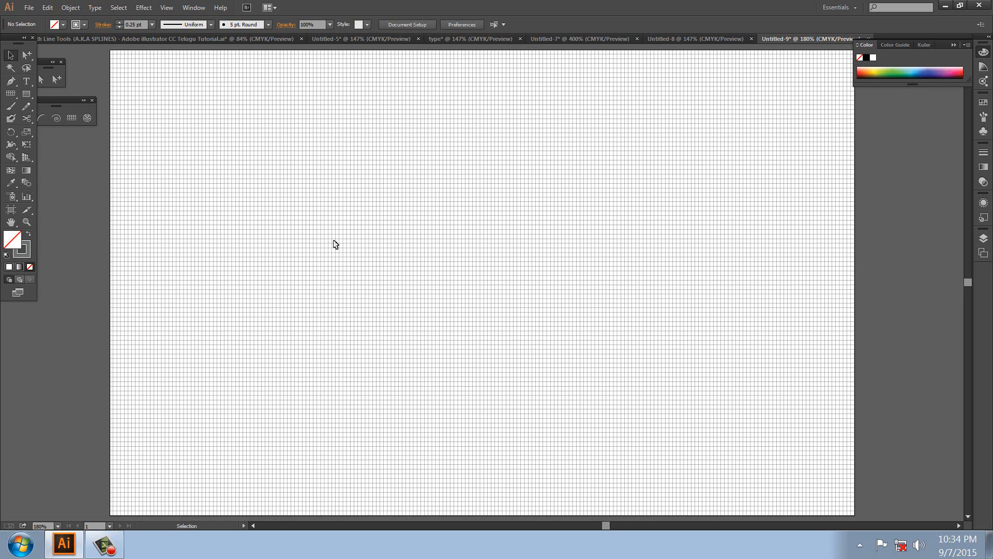
pyautogui.click(321, 257)
pyautogui.hotkey('ctrl', 'x')
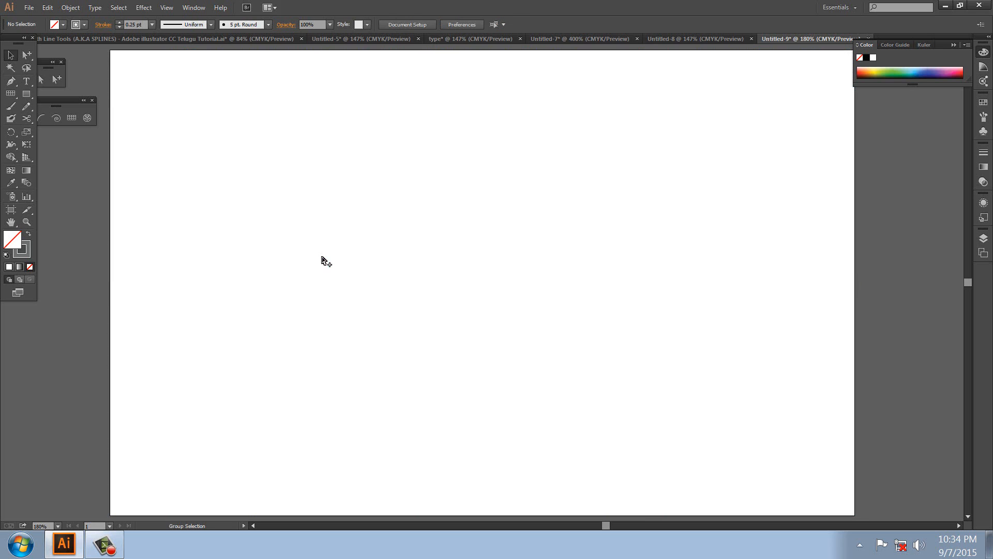
# Add the text "2015" on the empty artboard and enlarge it to about 362 by 192 pt.
pyautogui.click(26, 81)
pyautogui.click(303, 244)
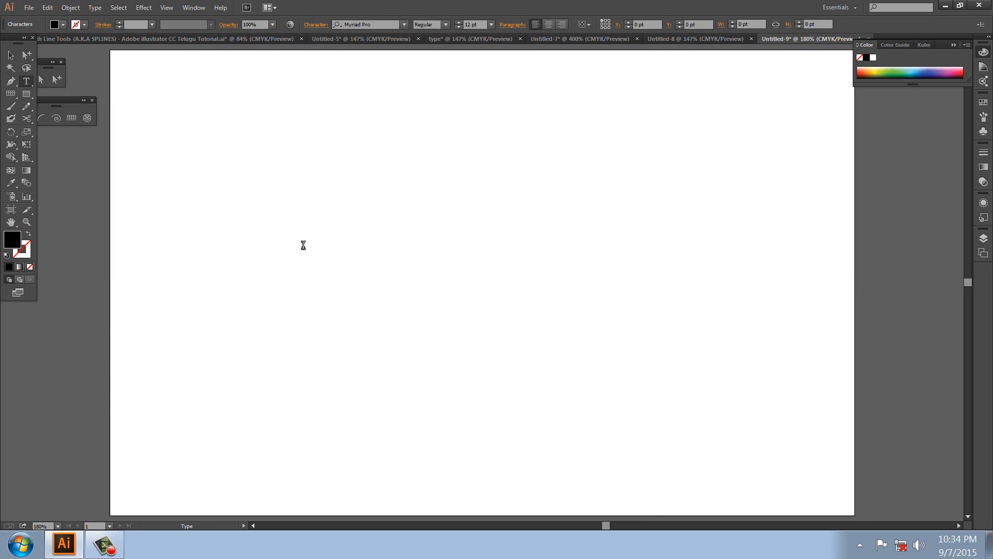
pyautogui.write('2015')
pyautogui.click(11, 55)
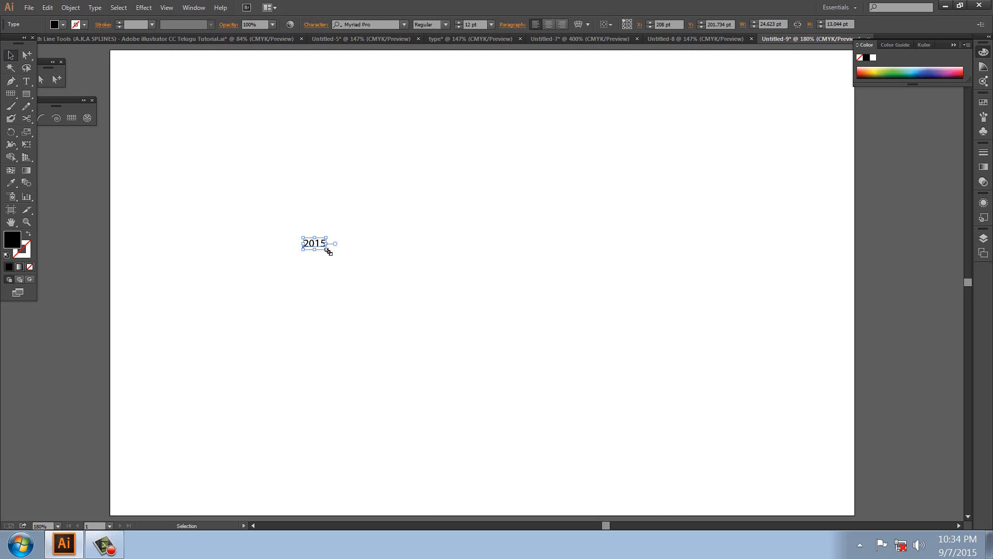
pyautogui.moveTo(326, 252); pyautogui.dragTo(592, 423)
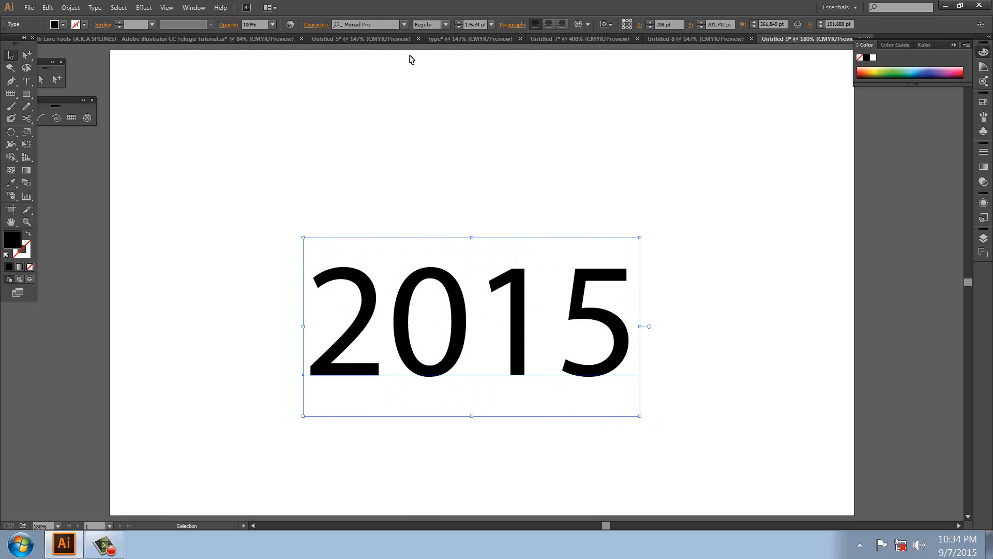
# Set the "2015" text to Bold Condensed and fill it with the muted pinkish red A84562.
pyautogui.click(445, 25)
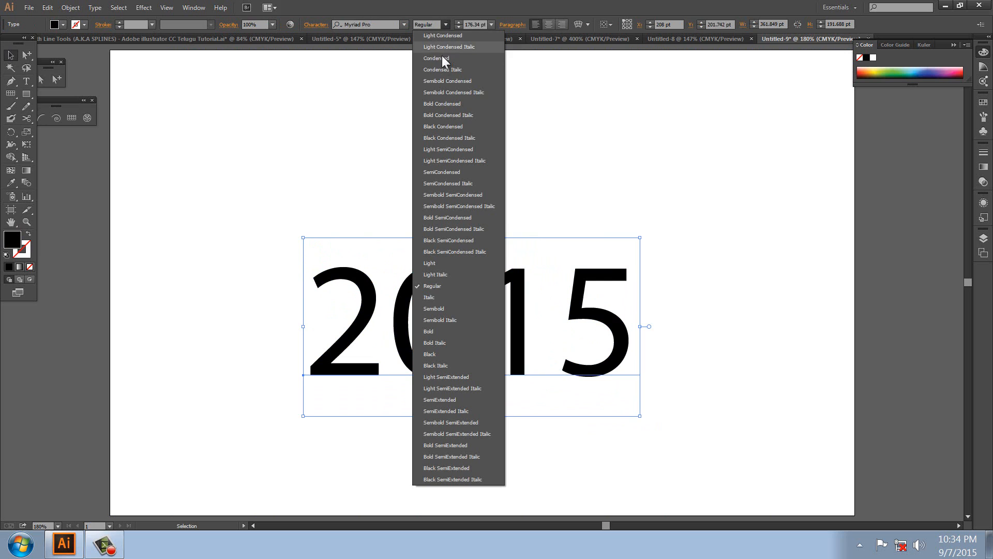
pyautogui.click(438, 104)
pyautogui.doubleClick(14, 243)
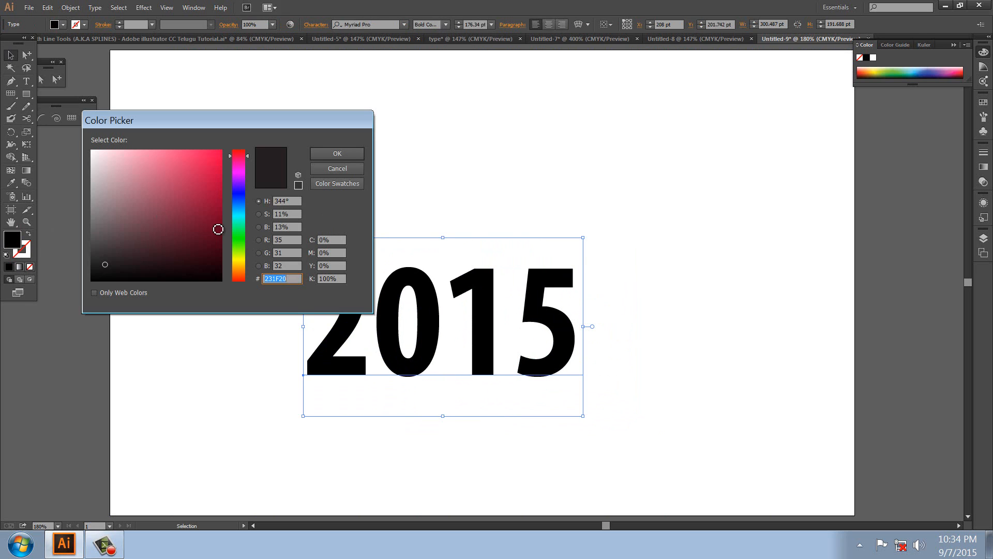
pyautogui.moveTo(141, 258)
pyautogui.mouseDown()
pyautogui.moveTo(95, 230)
pyautogui.moveTo(186, 189)
pyautogui.moveTo(170, 195)
pyautogui.mouseUp()
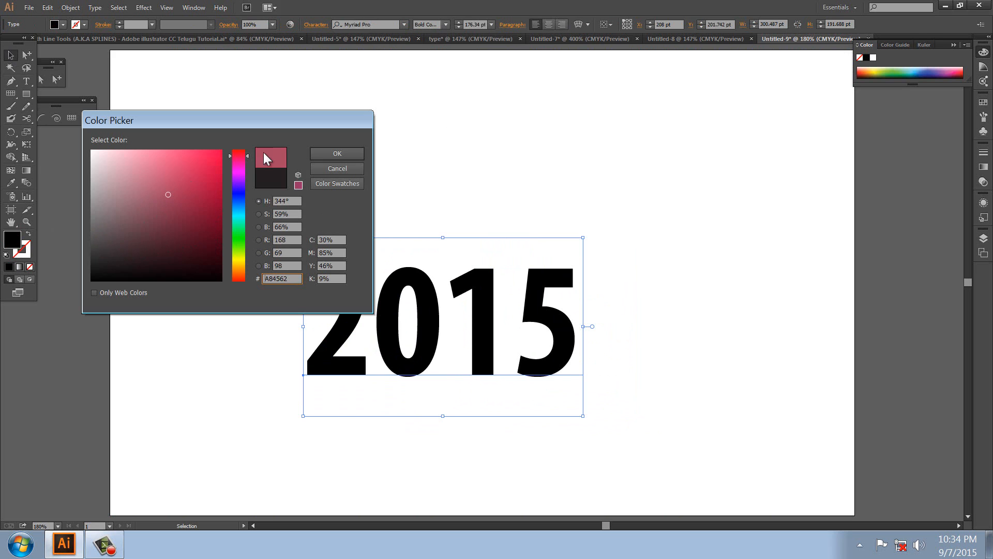
pyautogui.click(337, 153)
# Paste the cut grid inside the "2015" text using Draw Inside mode, and deselect it.
pyautogui.click(30, 279)
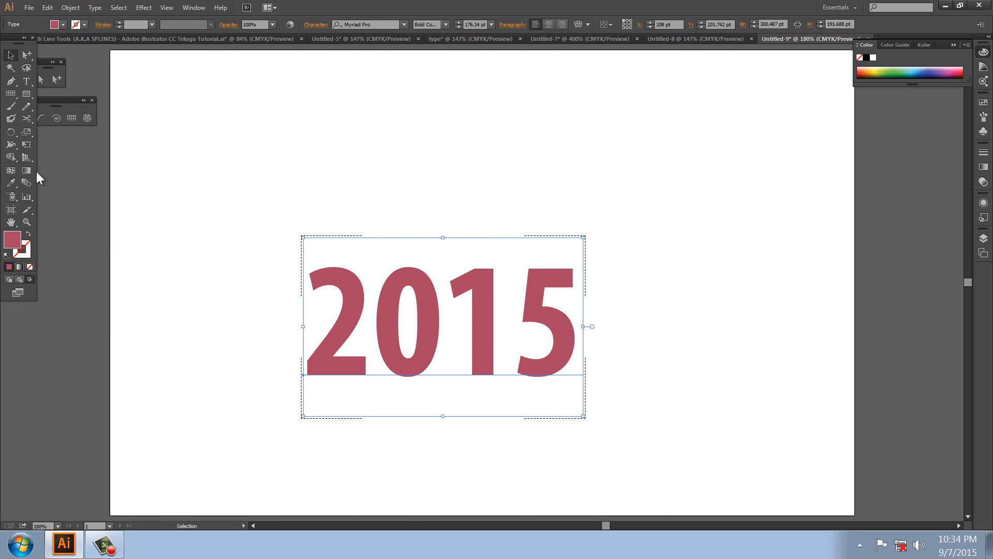
pyautogui.click(47, 8)
pyautogui.click(66, 80)
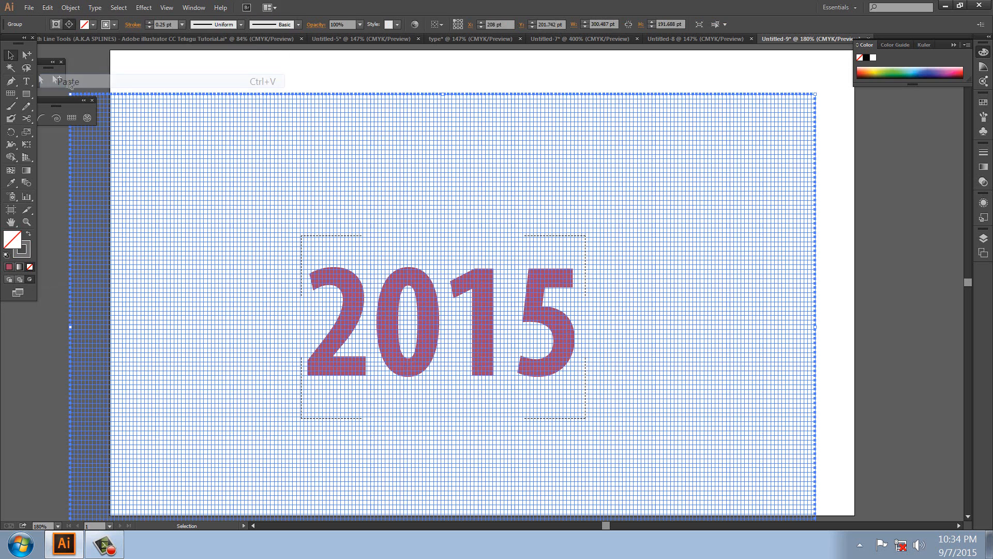
pyautogui.click(860, 211)
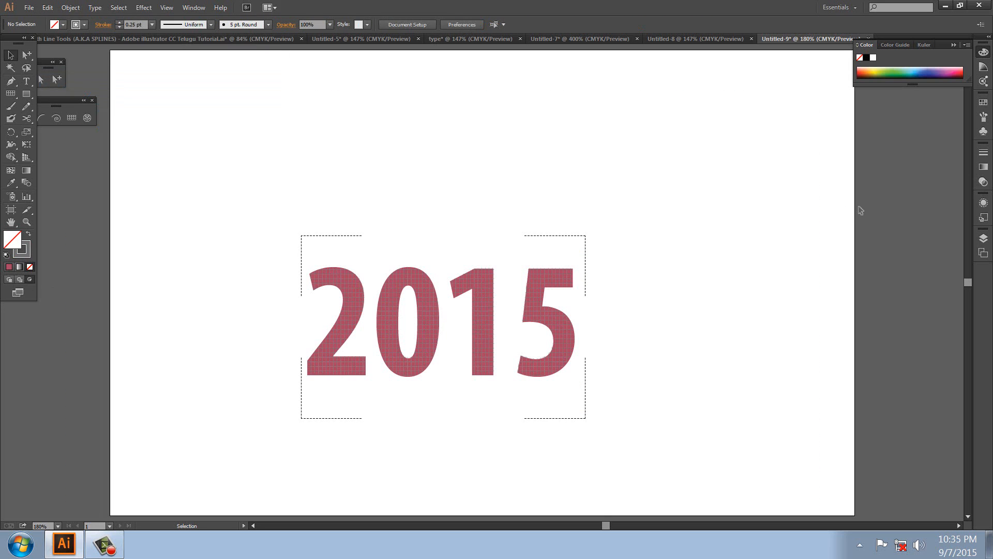
# Examine closely how the grid lines are clipped along the edges of the digit 2.
pyautogui.press('z')
pyautogui.moveTo(305, 273); pyautogui.dragTo(446, 360)
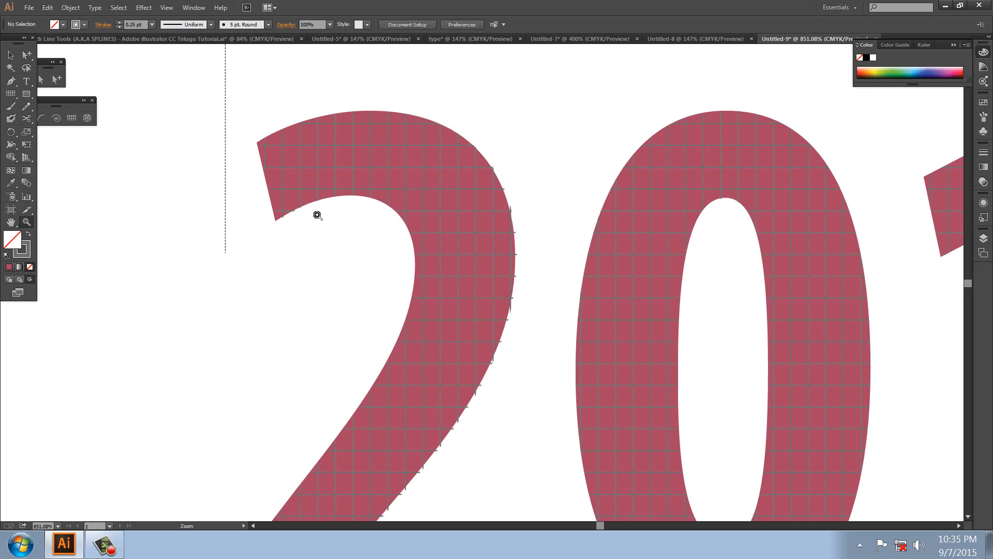
pyautogui.moveTo(331, 223); pyautogui.dragTo(523, 358)
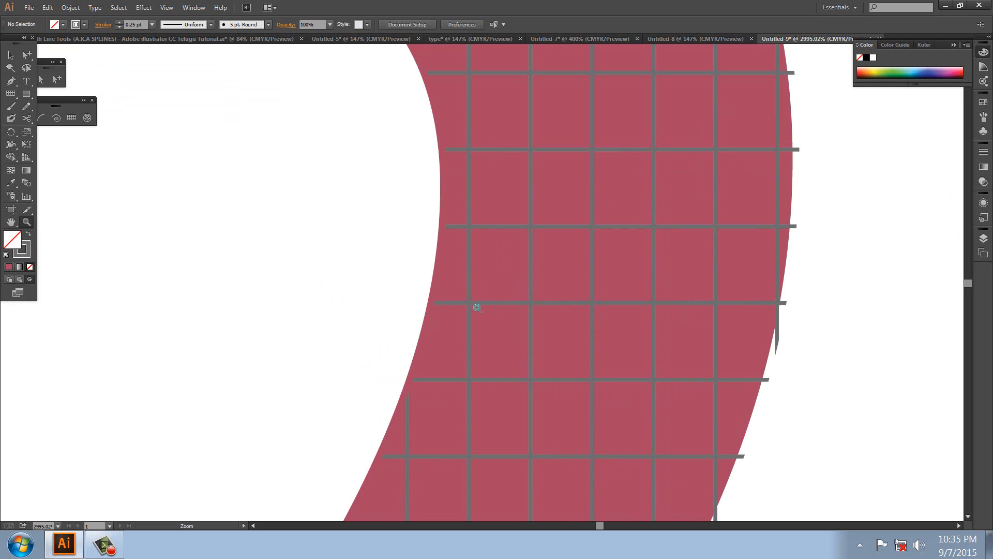
pyautogui.hotkey('ctrl', '-')
pyautogui.hotkey('ctrl', '-')
pyautogui.hotkey('ctrl', '-')
pyautogui.hotkey('ctrl', '-')
pyautogui.hotkey('ctrl', '-')
pyautogui.hotkey('ctrl', '-')
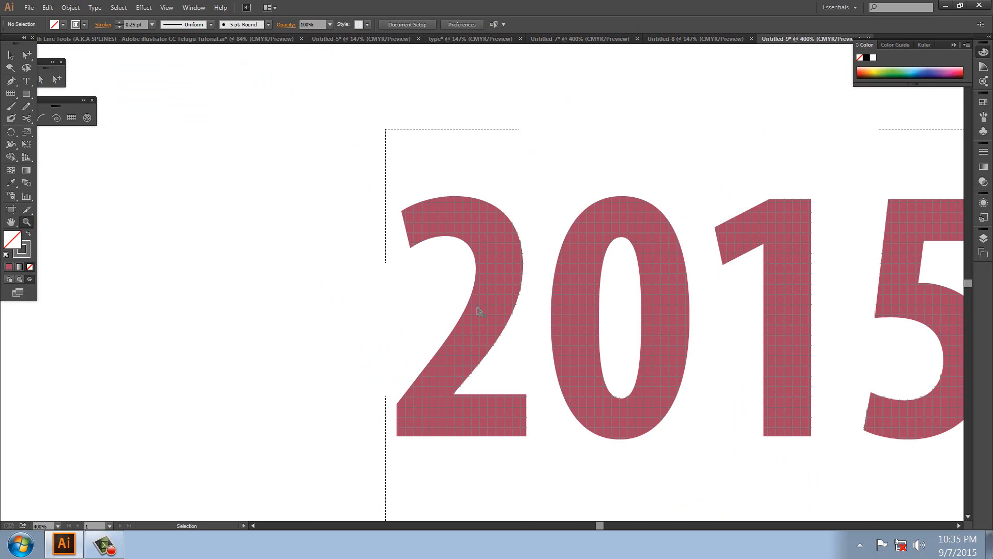
# Return from Draw Inside to normal drawing mode and deselect the clipped "2015" text.
pyautogui.press('v')
pyautogui.click(451, 219)
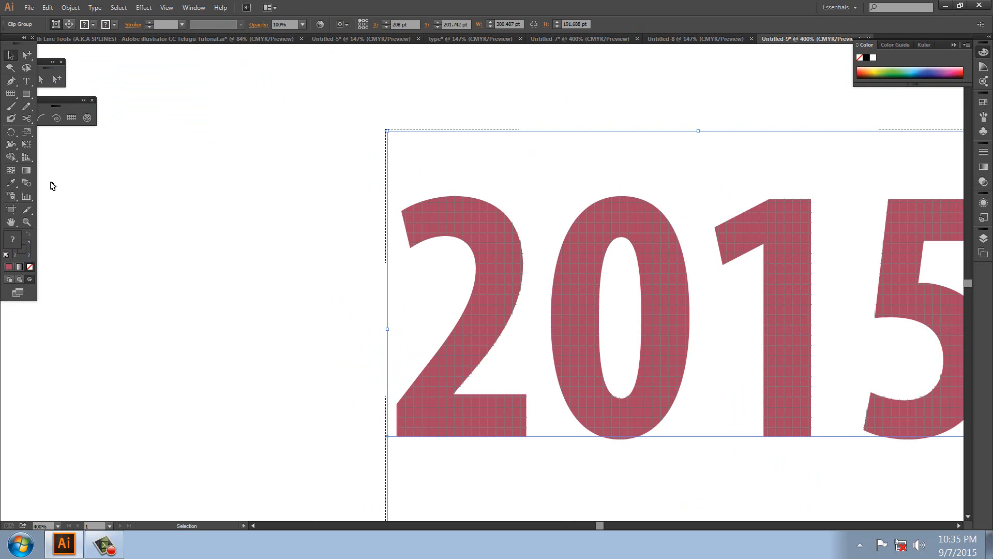
pyautogui.click(9, 279)
pyautogui.click(284, 271)
pyautogui.moveTo(461, 285); pyautogui.dragTo(335, 258)
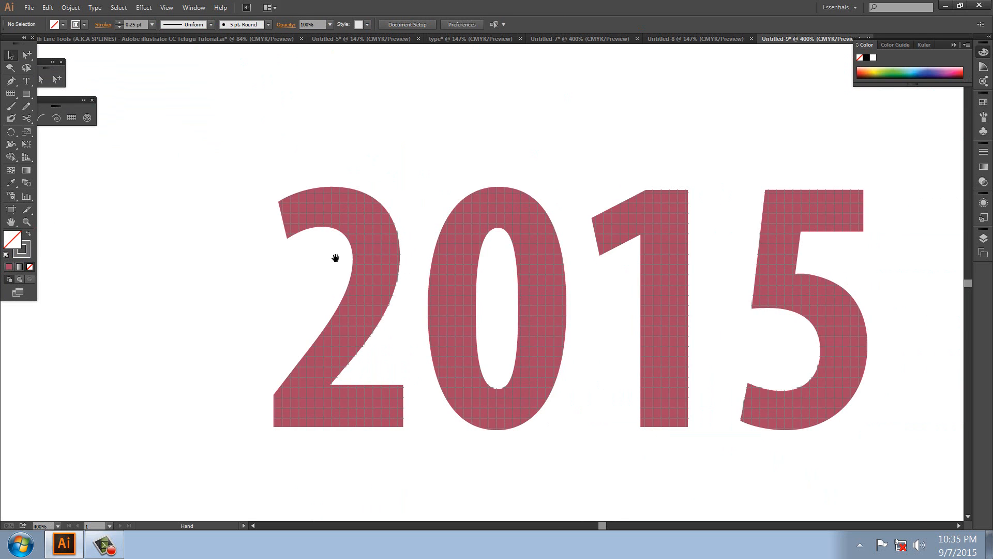
# Change the clipped "2015" text's fill to white so only its grid lines show, and deselect it.
pyautogui.click(342, 219)
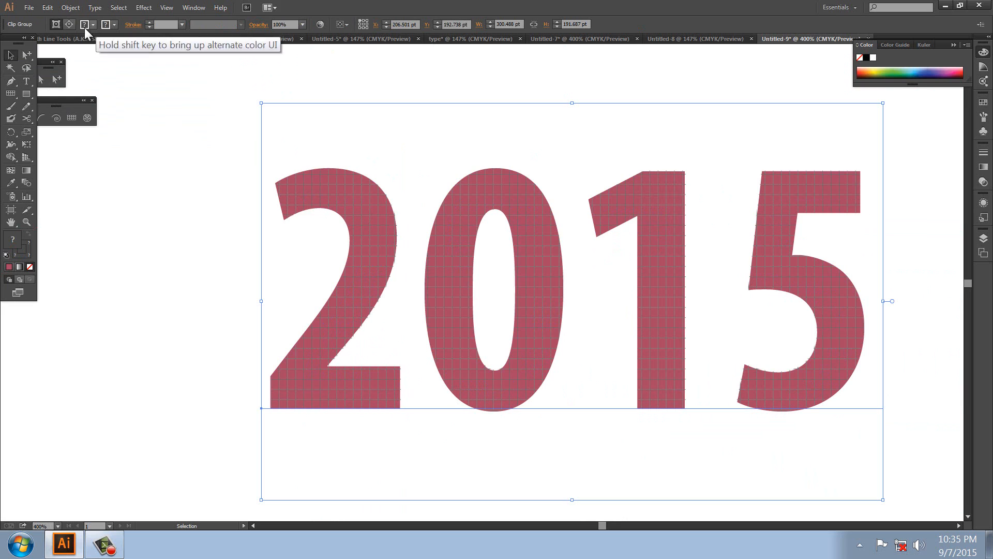
pyautogui.doubleClick(17, 253)
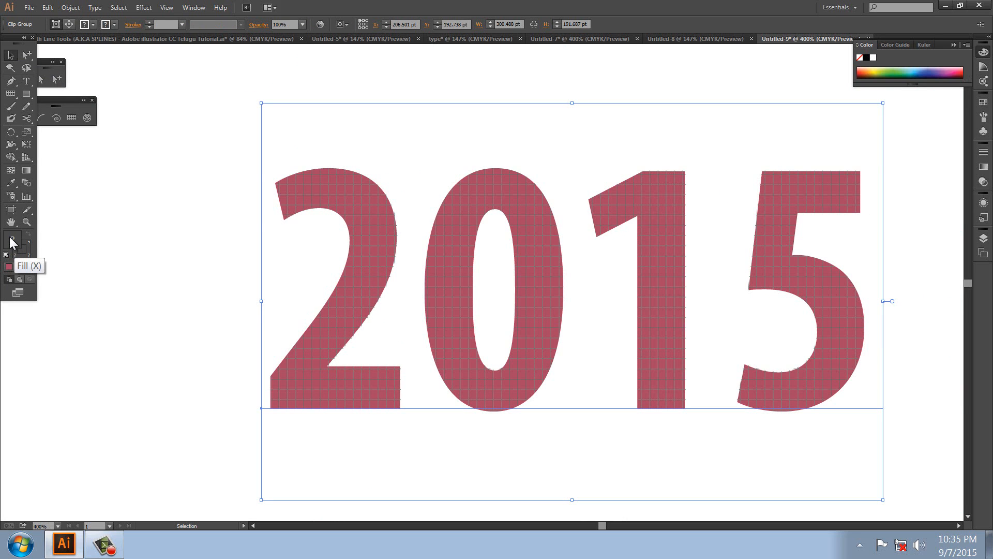
pyautogui.click(88, 147)
pyautogui.click(322, 153)
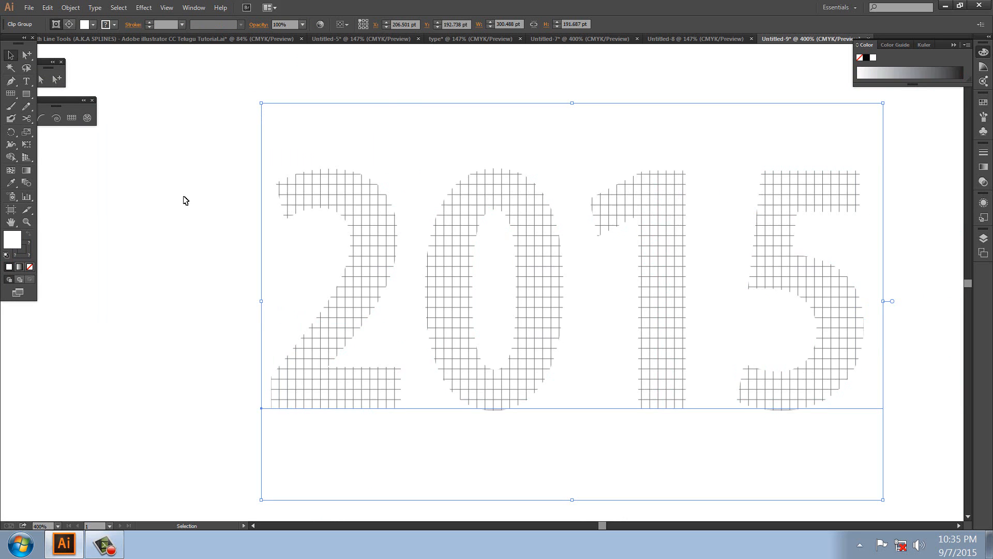
pyautogui.click(168, 205)
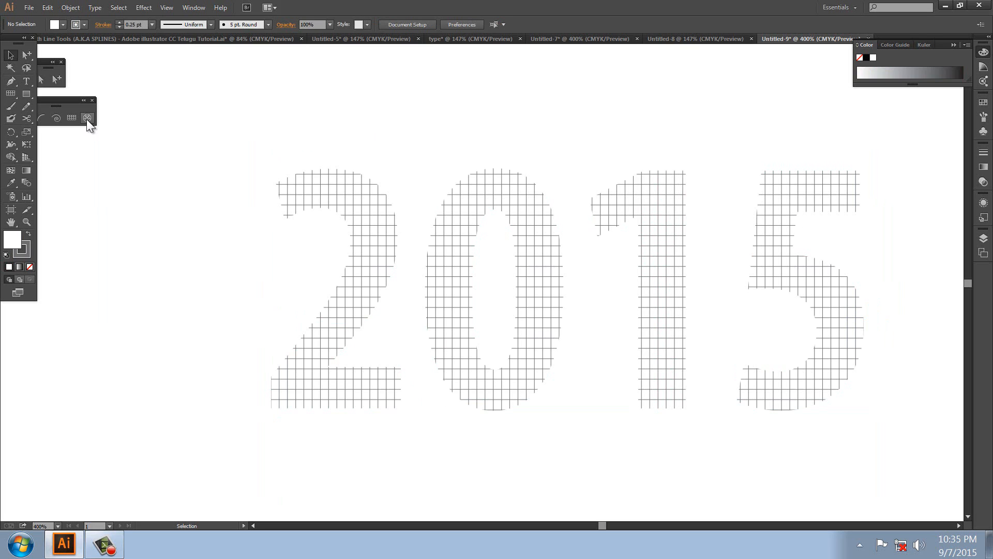
# Create a new document with the default settings and activate the Polar Grid tool.
pyautogui.hotkey('ctrl', 'n')
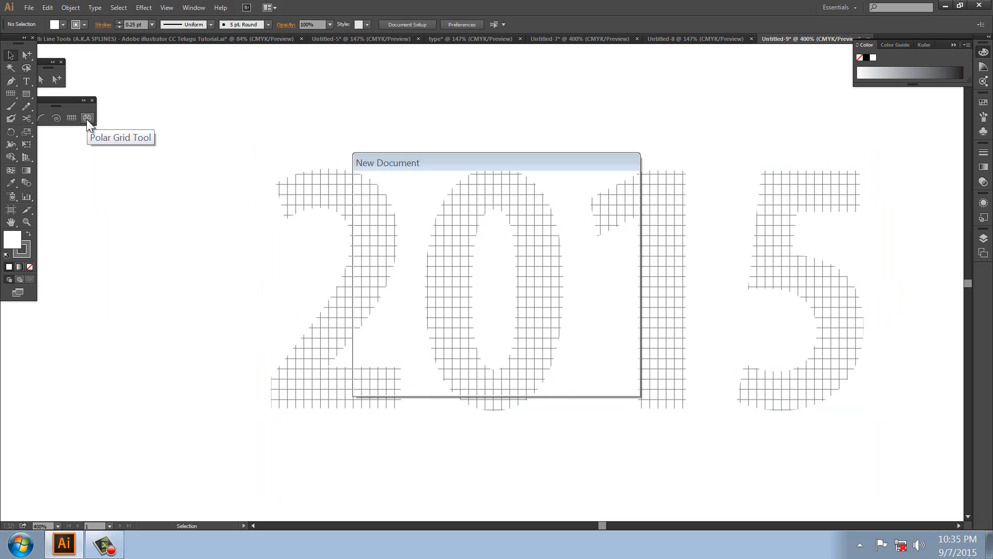
pyautogui.press('Return')
pyautogui.click(86, 118)
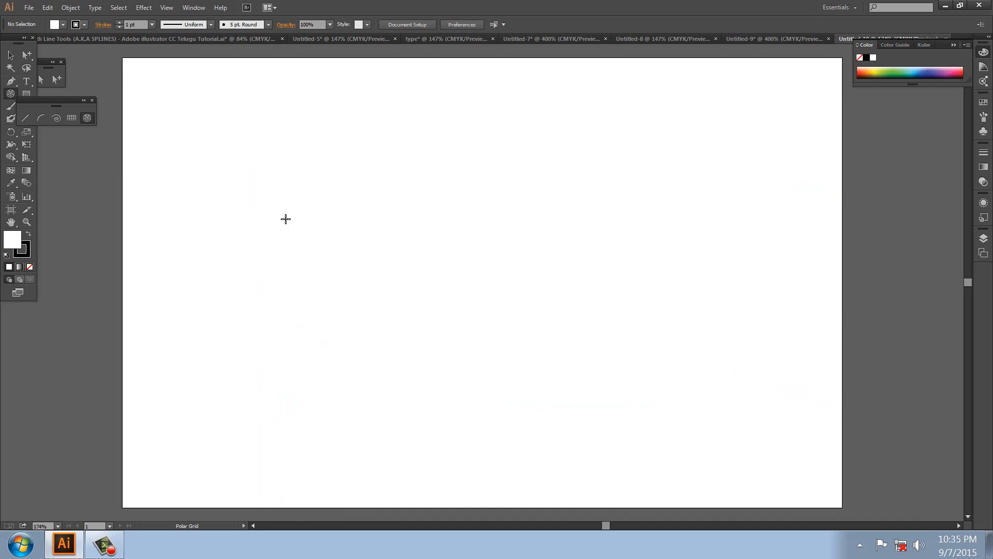
# Draw a polar grid about 172 by 177 pt while varying its number of concentric dividers, and delete it.
pyautogui.moveTo(353, 205); pyautogui.dragTo(508, 365)
pyautogui.press('Up')
pyautogui.press('Up')
pyautogui.press('Up')
pyautogui.press('Down')
pyautogui.press('Down')
pyautogui.press('Down')
pyautogui.press('Down')
pyautogui.press('Down')
pyautogui.press('Down')
pyautogui.press('Down')
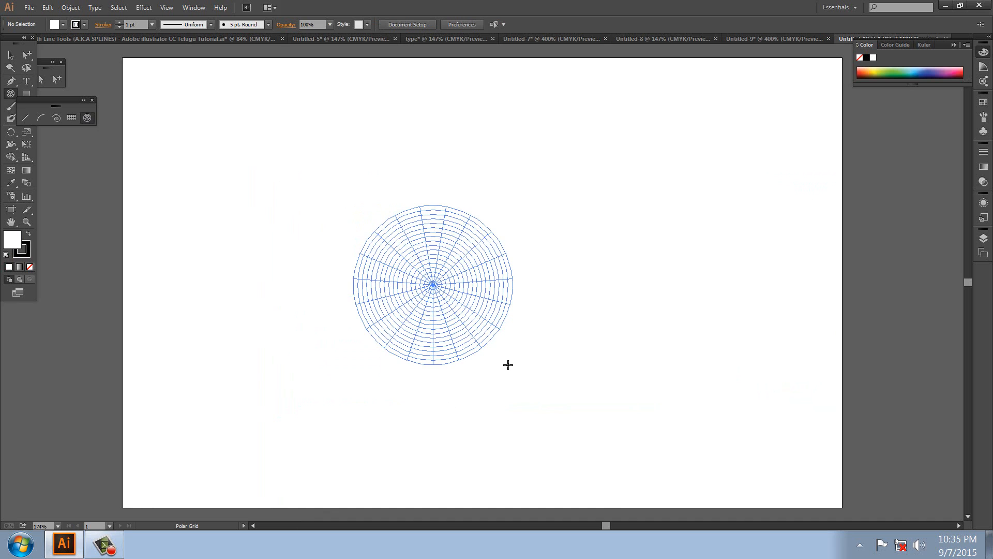
pyautogui.moveTo(508, 365); pyautogui.dragTo(508, 364)
pyautogui.press('Delete')
# Create a 171.84 by 177.01 pt polar grid with 0 concentric dividers and 4 radial dividers.
pyautogui.click(358, 179)
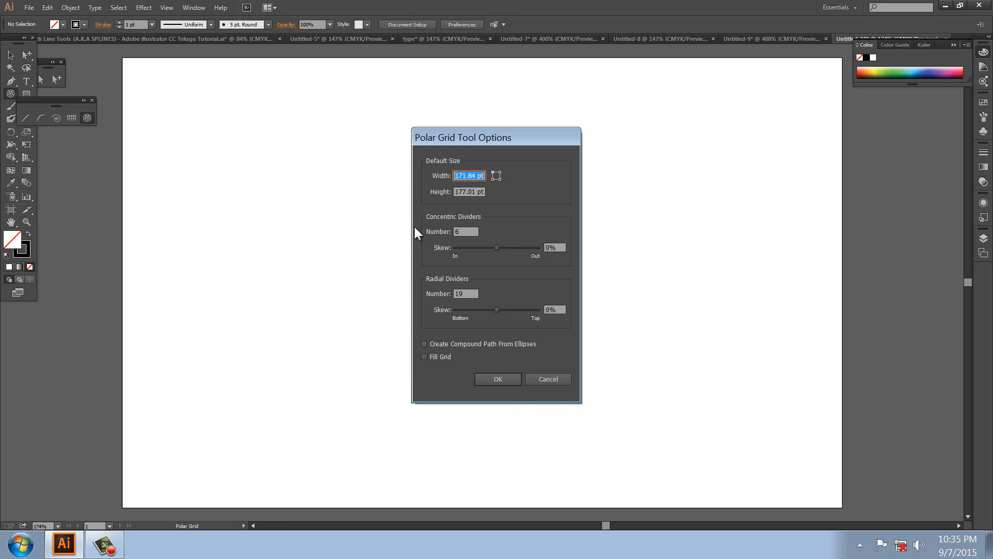
pyautogui.click(470, 231)
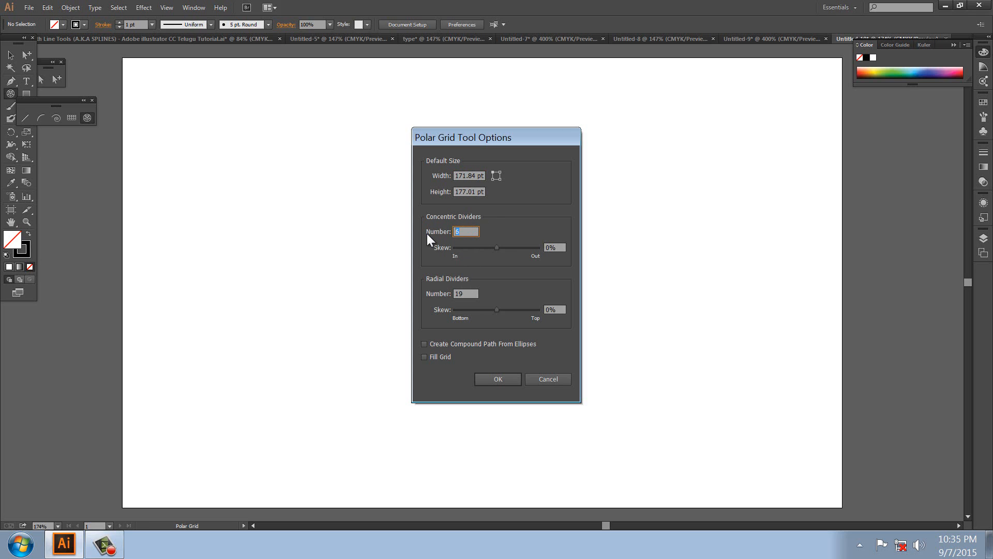
pyautogui.click(466, 293)
pyautogui.click(517, 381)
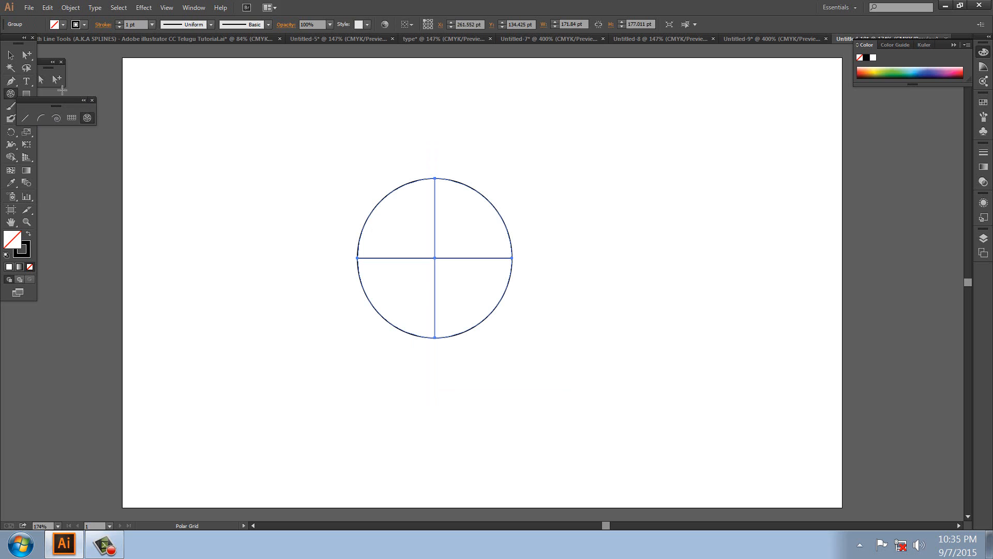
# Select the complete polar grid, both the circle and its dividing lines, with the Group Selection tool.
pyautogui.click(56, 79)
pyautogui.click(464, 249)
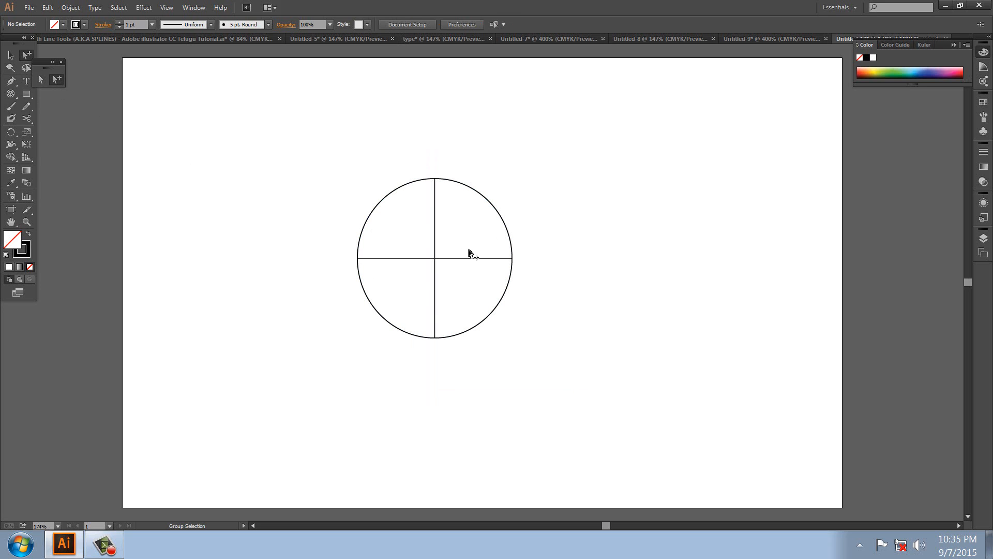
pyautogui.moveTo(298, 174); pyautogui.dragTo(618, 401)
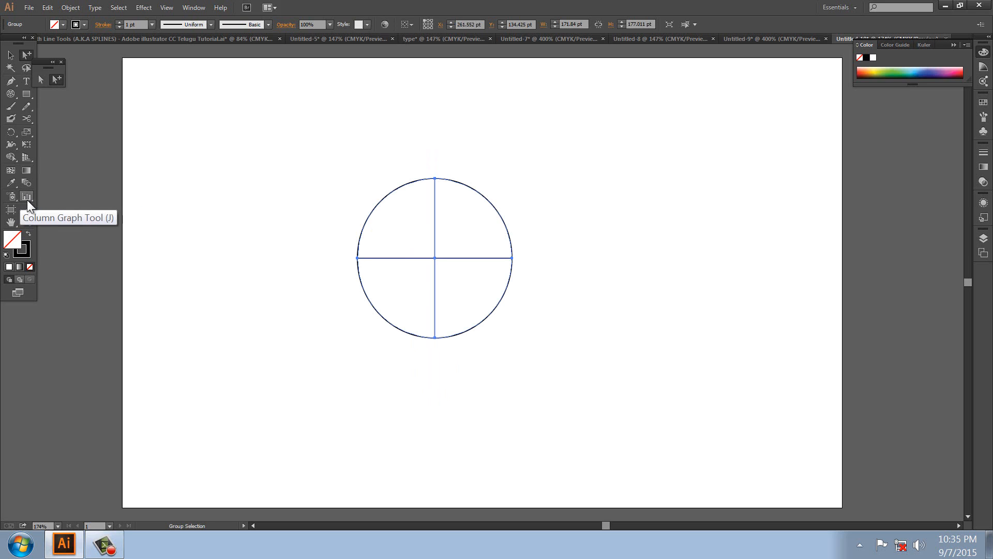
pyautogui.click(14, 183)
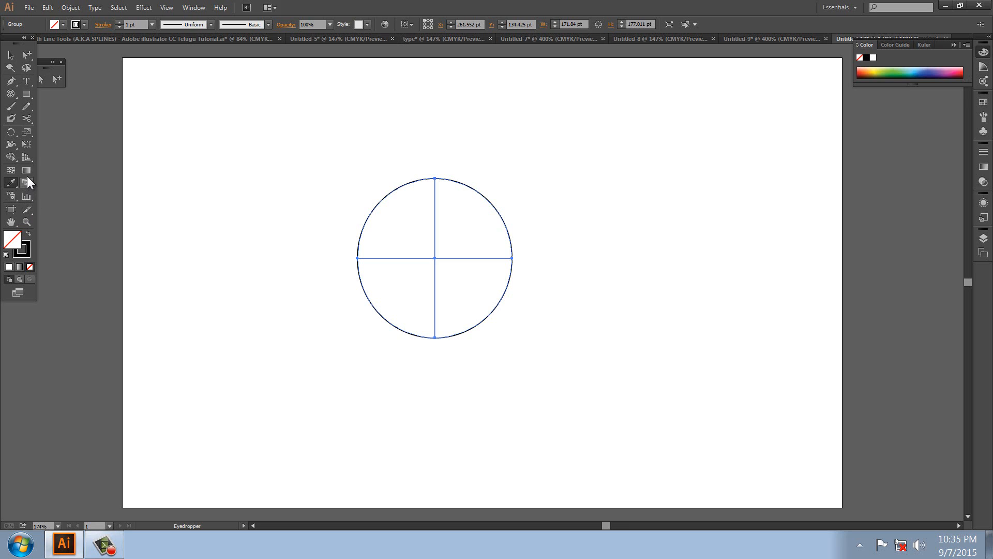
# Fill the circle's upper-left quadrant with a bright pinkish red using the Live Paint Bucket.
pyautogui.click(12, 158)
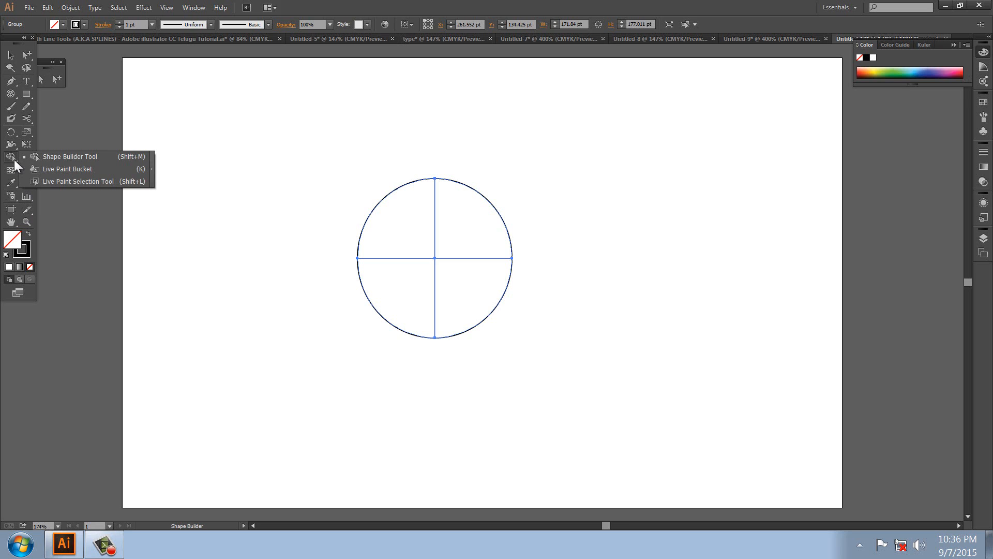
pyautogui.click(54, 171)
pyautogui.doubleClick(9, 243)
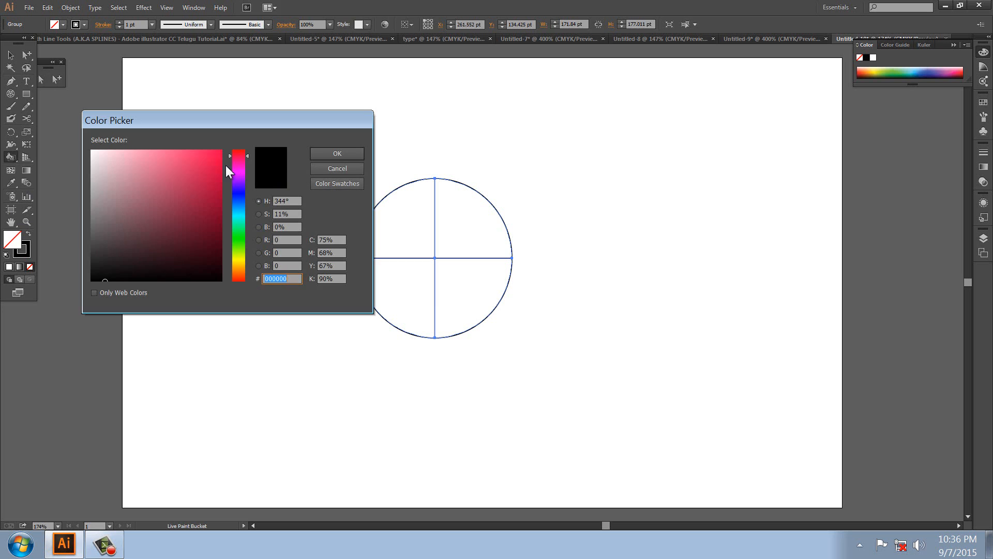
pyautogui.click(337, 154)
pyautogui.click(399, 220)
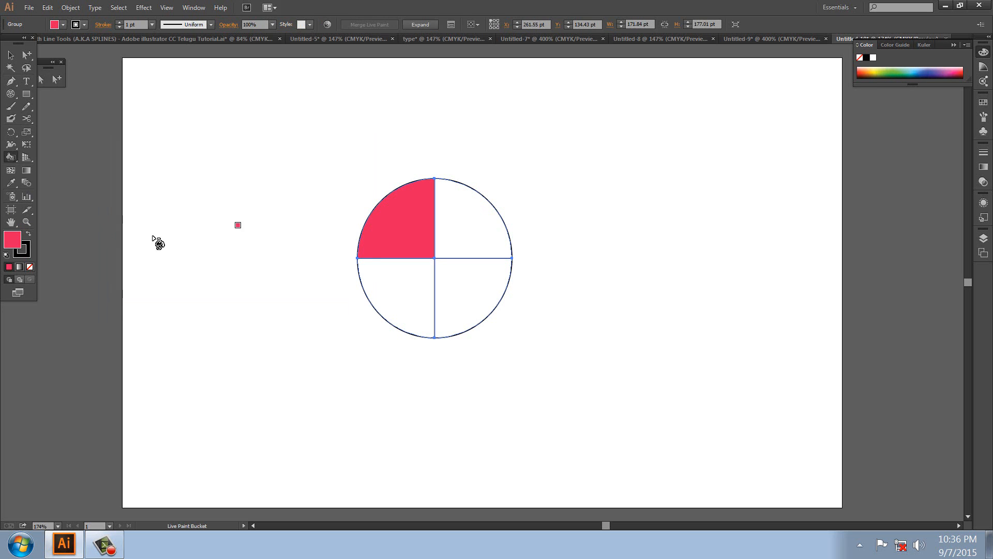
# Choose a medium green fill and paint the circle's lower-right quadrant with it.
pyautogui.doubleClick(13, 236)
pyautogui.click(238, 232)
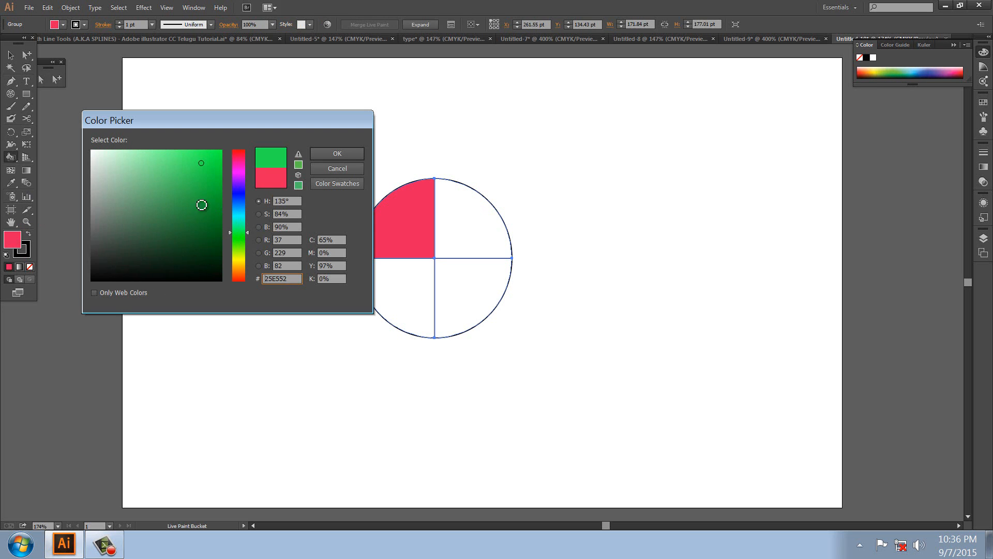
pyautogui.click(205, 189)
pyautogui.click(337, 154)
pyautogui.click(468, 285)
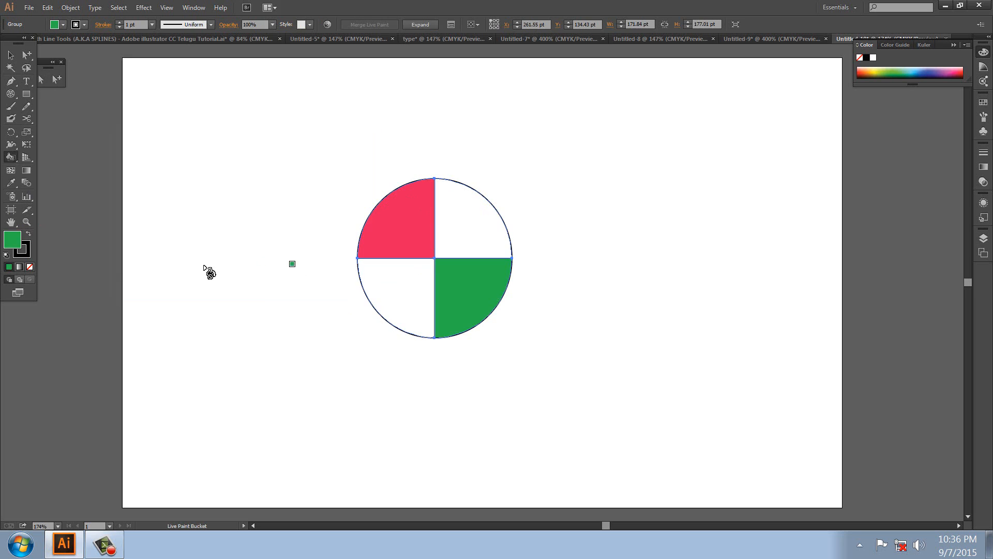
# Choose a muted purple fill and paint the circle's lower-left quadrant with it.
pyautogui.doubleClick(15, 241)
pyautogui.moveTo(238, 198); pyautogui.dragTo(235, 175)
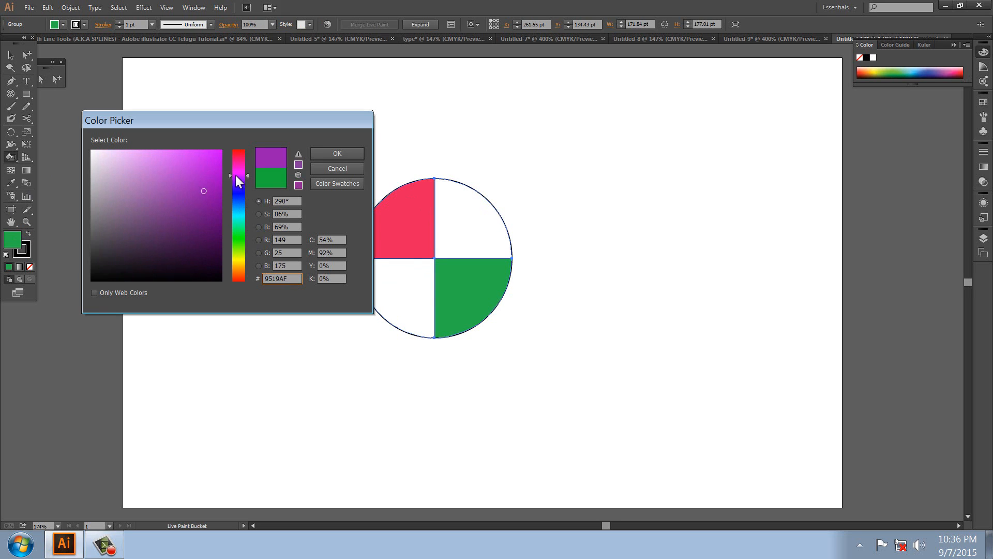
pyautogui.click(170, 202)
pyautogui.click(329, 153)
pyautogui.click(411, 277)
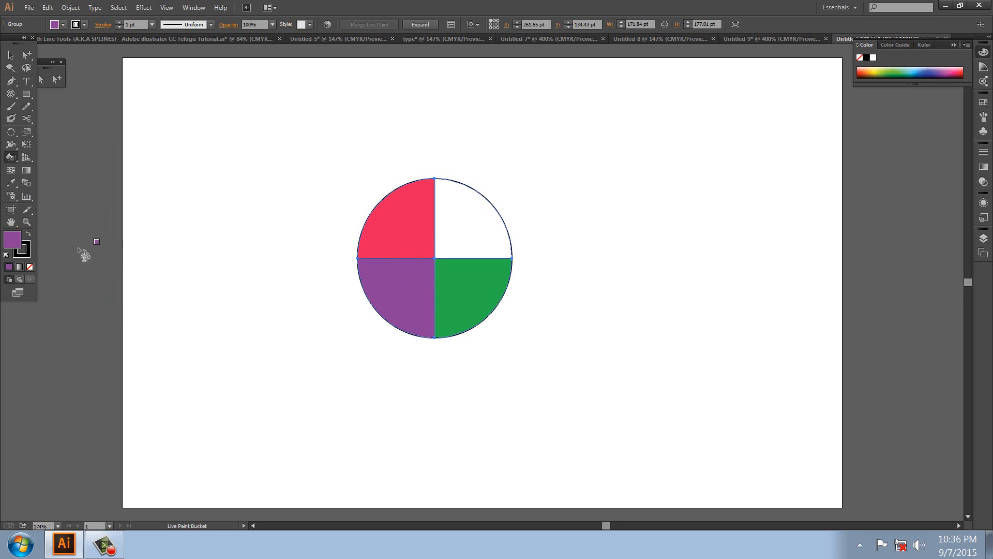
# Choose an olive yellow fill and paint the circle's upper-right quadrant with it.
pyautogui.doubleClick(9, 239)
pyautogui.click(238, 258)
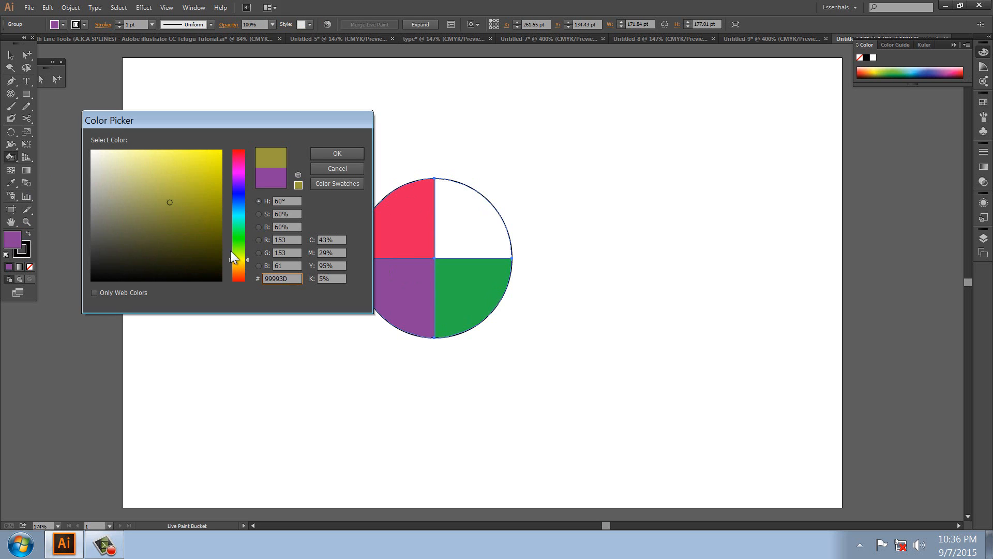
pyautogui.click(208, 187)
pyautogui.click(330, 154)
pyautogui.click(437, 215)
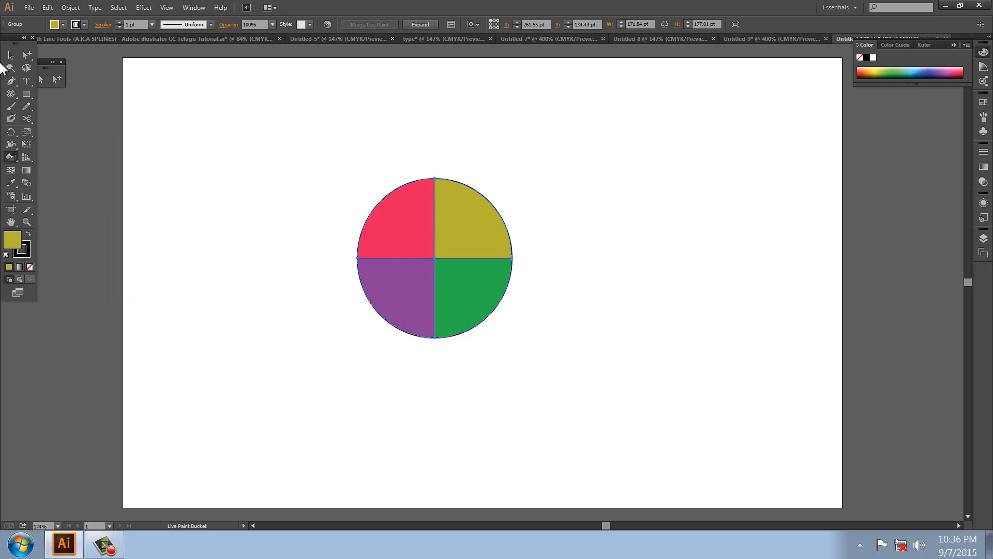
# Move the painted circle down and left into the left half of the artboard, and deselect it.
pyautogui.click(11, 55)
pyautogui.click(300, 170)
pyautogui.moveTo(416, 267); pyautogui.dragTo(286, 329)
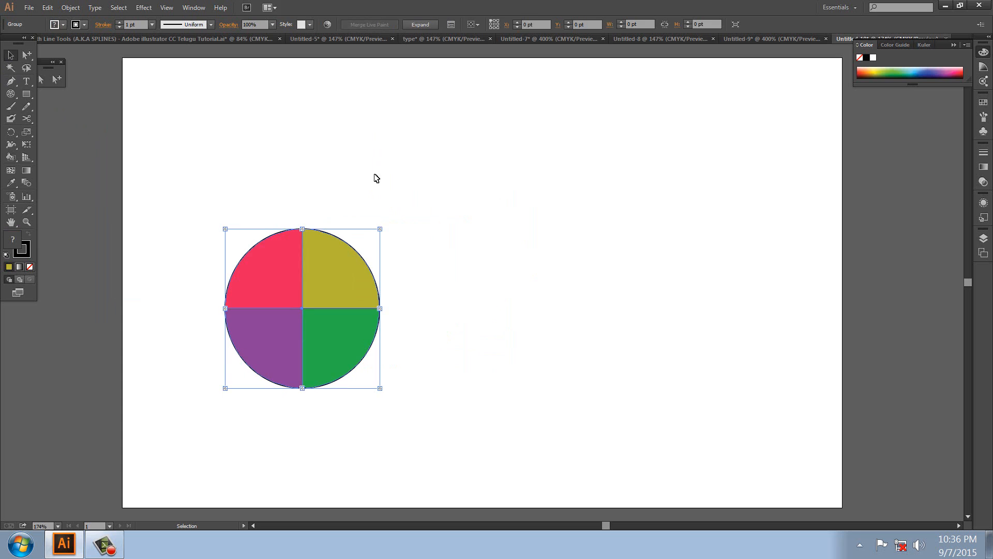
pyautogui.click(374, 175)
# Create a polar grid on the right half of the artboard with 4 concentric dividers and 0 radial dividers.
pyautogui.click(11, 94)
pyautogui.click(499, 197)
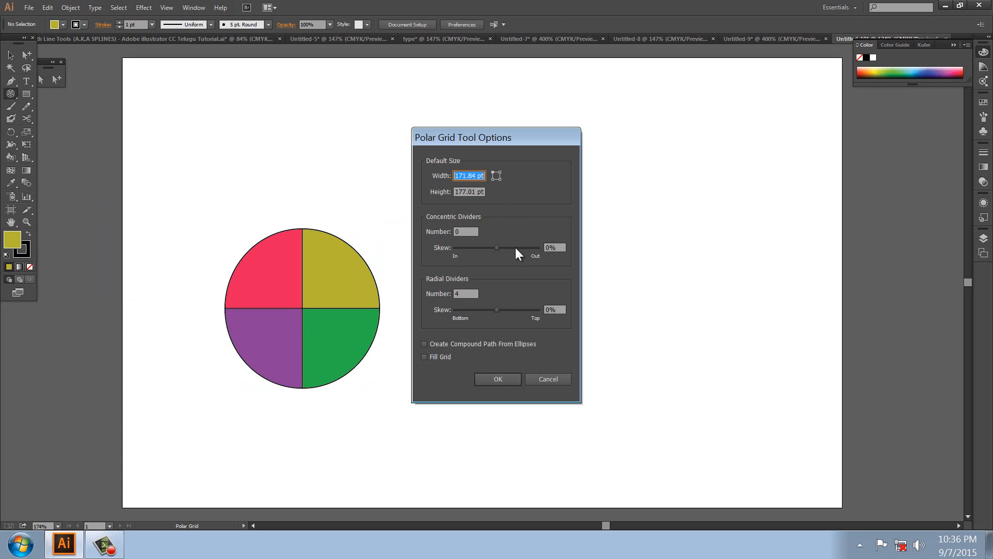
pyautogui.click(472, 236)
pyautogui.write('74')
pyautogui.press('Tab')
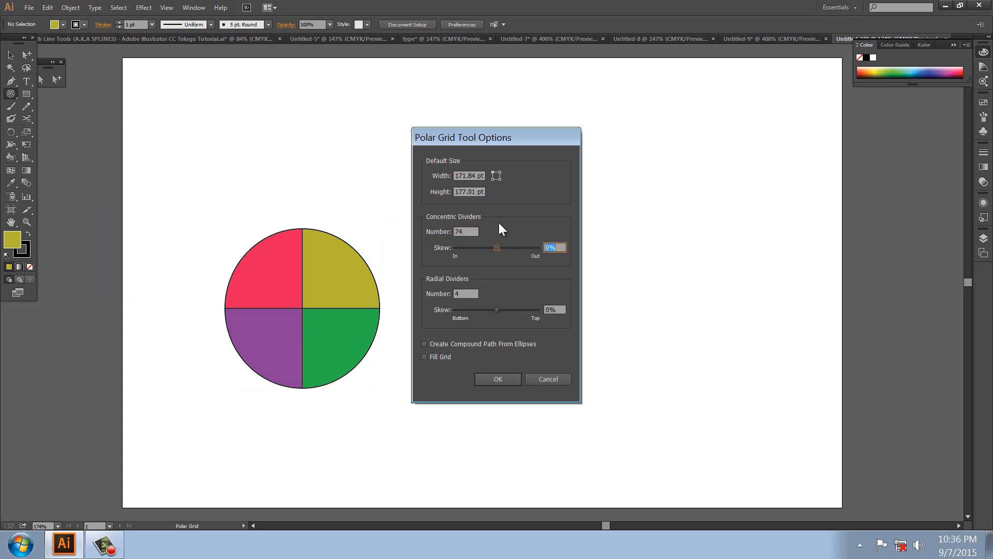
pyautogui.click(467, 230)
pyautogui.write('4')
pyautogui.press('Tab')
pyautogui.press('Tab')
pyautogui.press('Tab')
pyautogui.click(461, 294)
pyautogui.write('0')
pyautogui.press('Return')
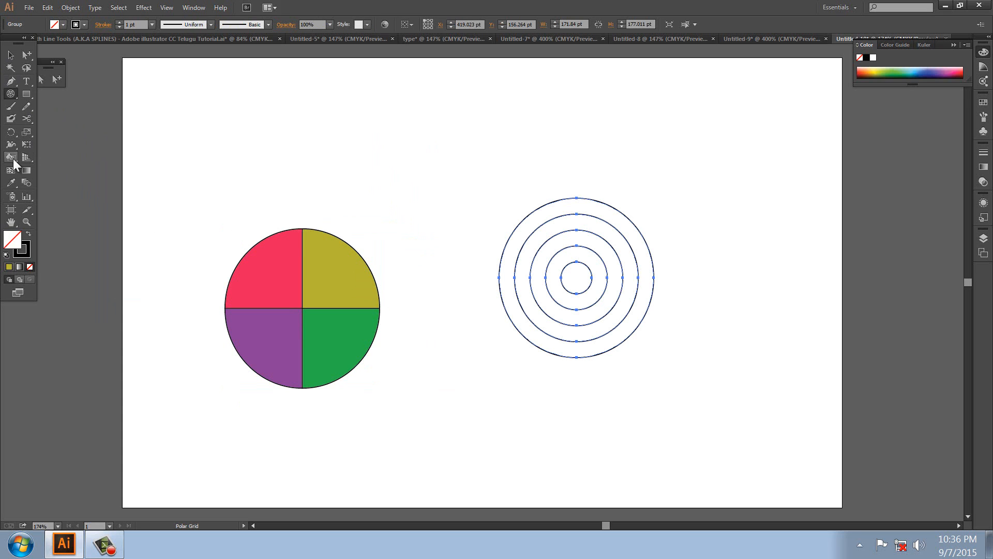
# Fill the concentric circles with green and convert them into a Live Paint group.
pyautogui.click(983, 102)
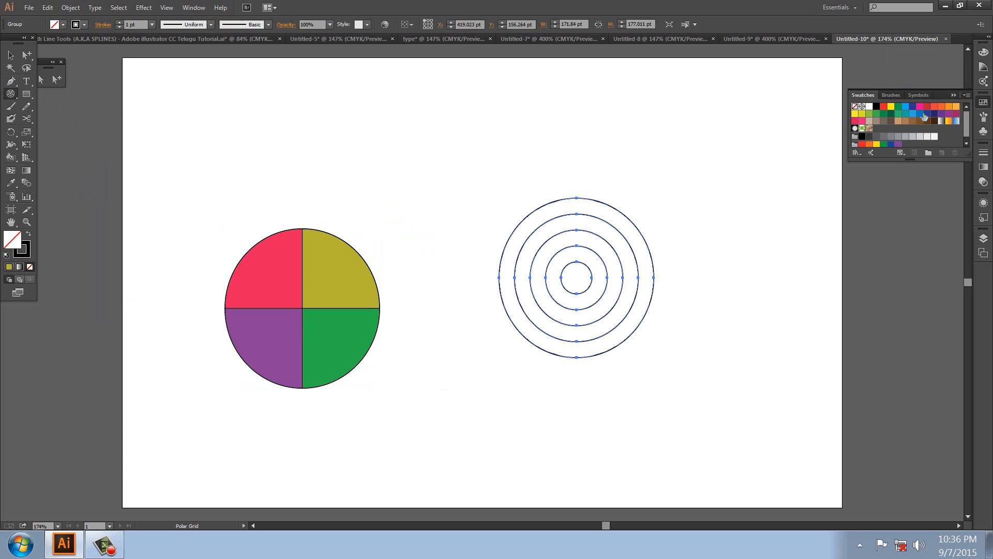
pyautogui.click(898, 108)
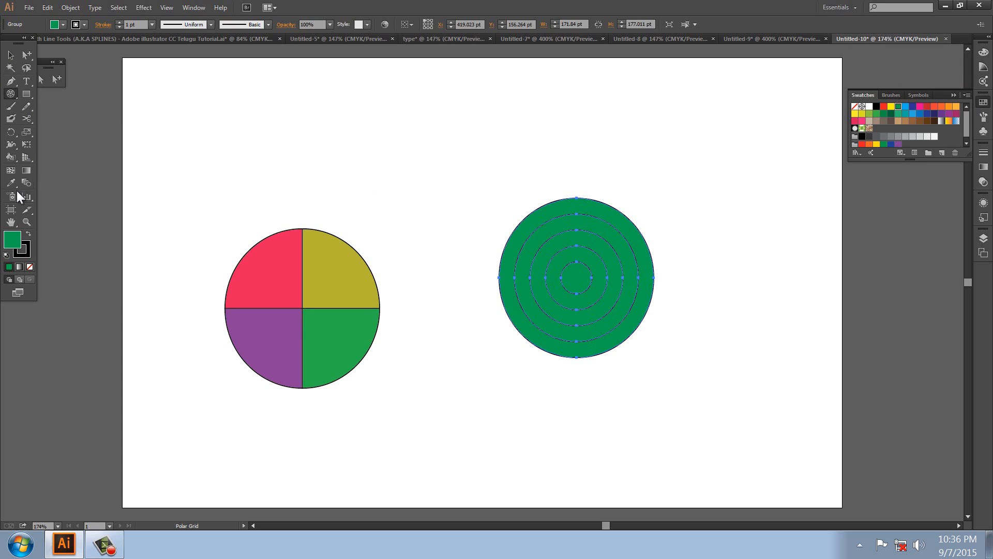
pyautogui.click(10, 157)
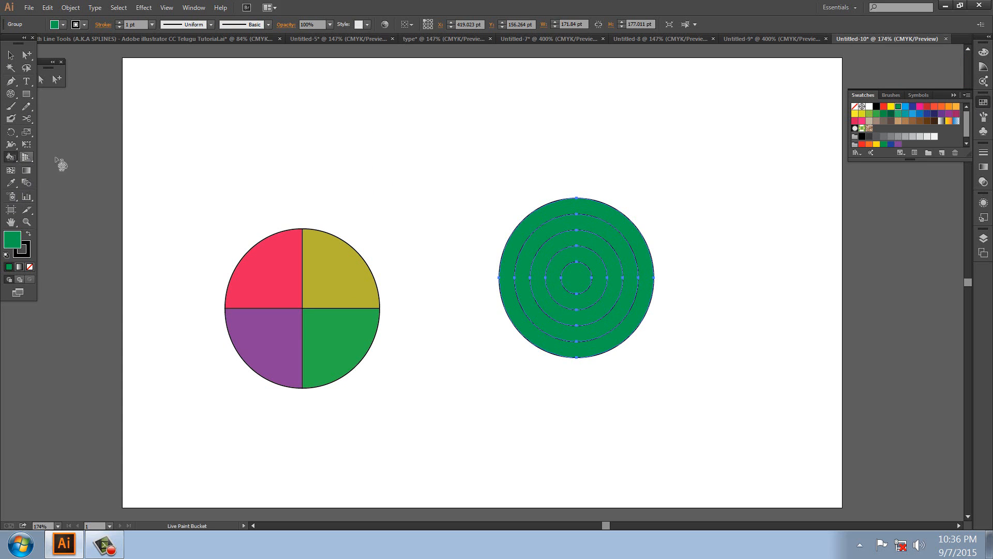
pyautogui.click(525, 228)
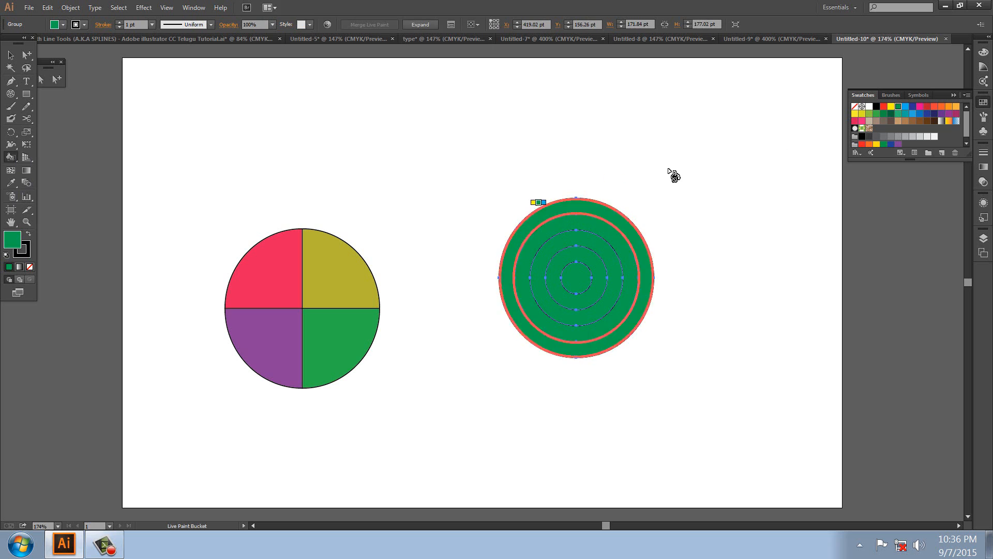
# Paint the outermost ring red, the third ring from outside light blue and the fourth ring light orange.
pyautogui.click(883, 106)
pyautogui.click(577, 207)
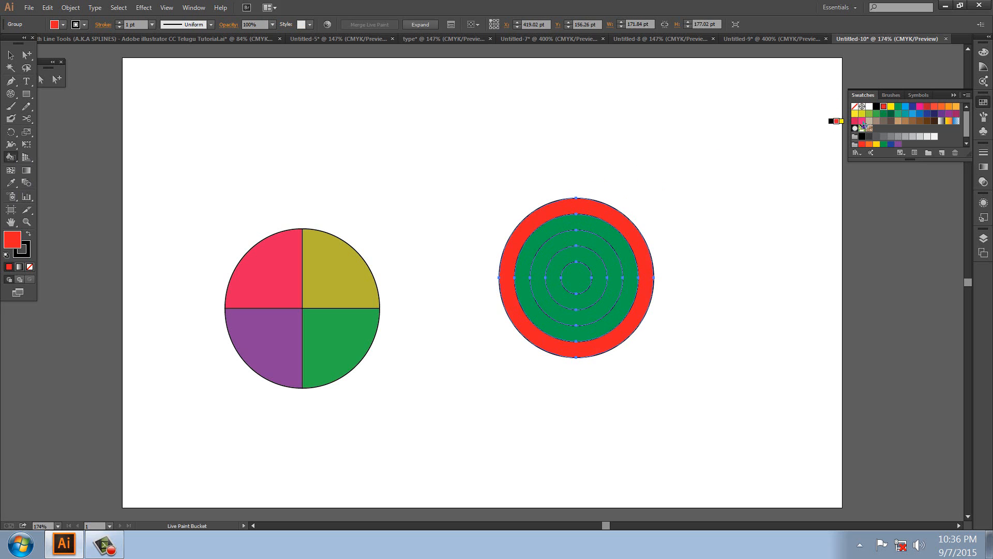
pyautogui.click(905, 106)
pyautogui.click(566, 243)
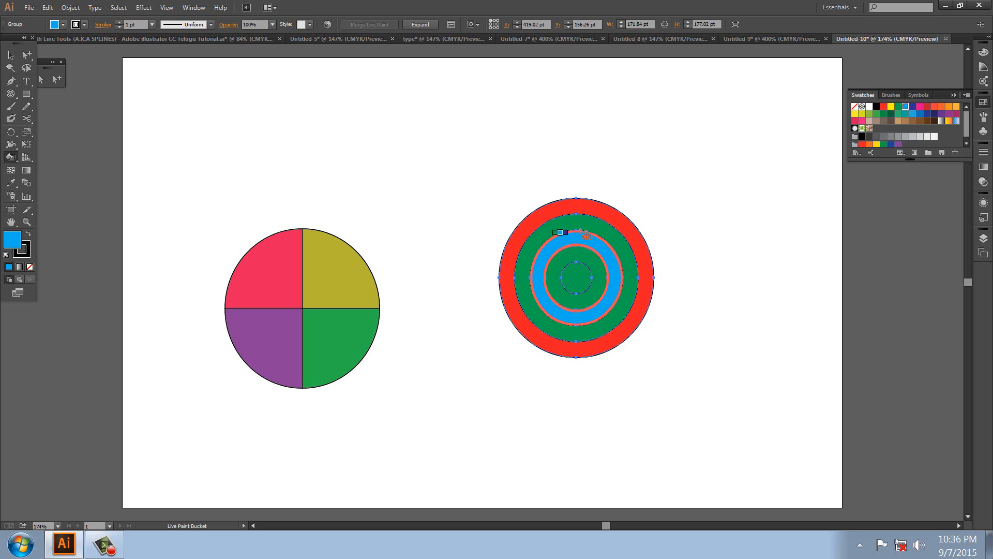
pyautogui.click(956, 106)
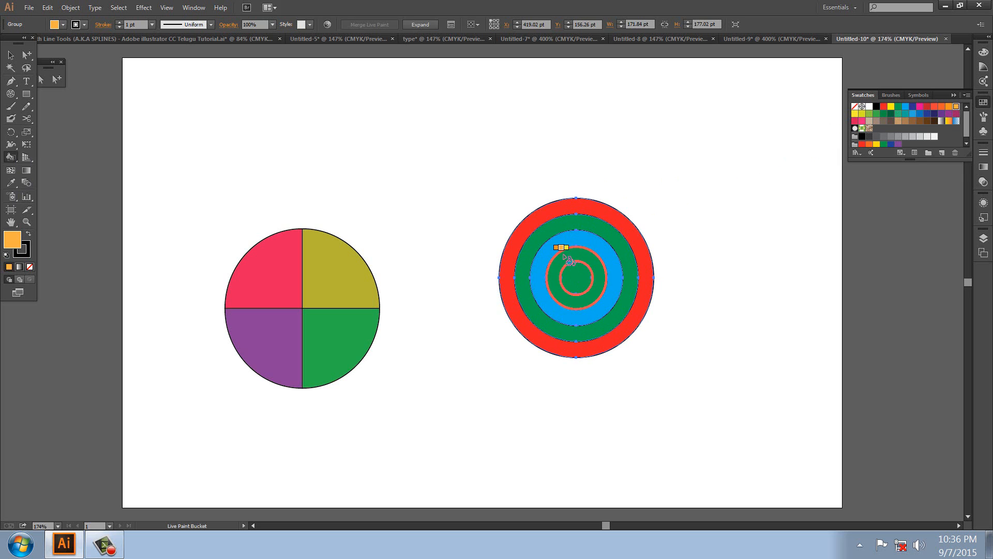
pyautogui.click(575, 253)
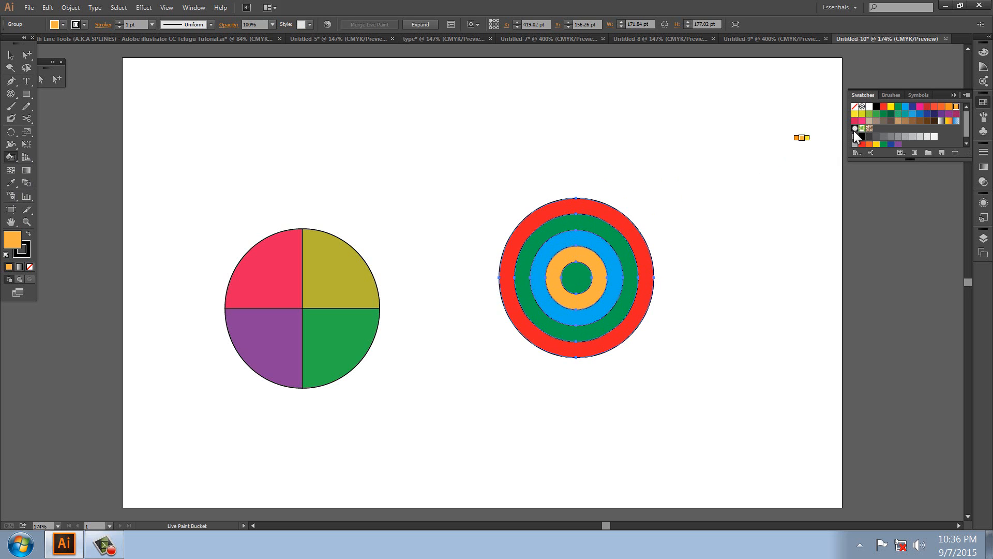
# Paint the centre circle with the yellow-to-orange gradient and the second ring from outside beige.
pyautogui.click(948, 120)
pyautogui.click(567, 283)
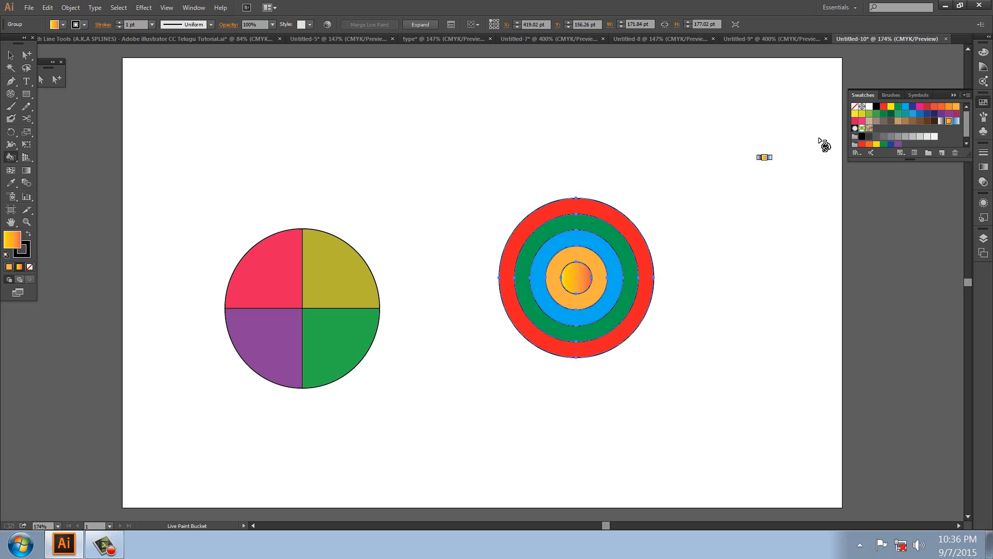
pyautogui.click(869, 121)
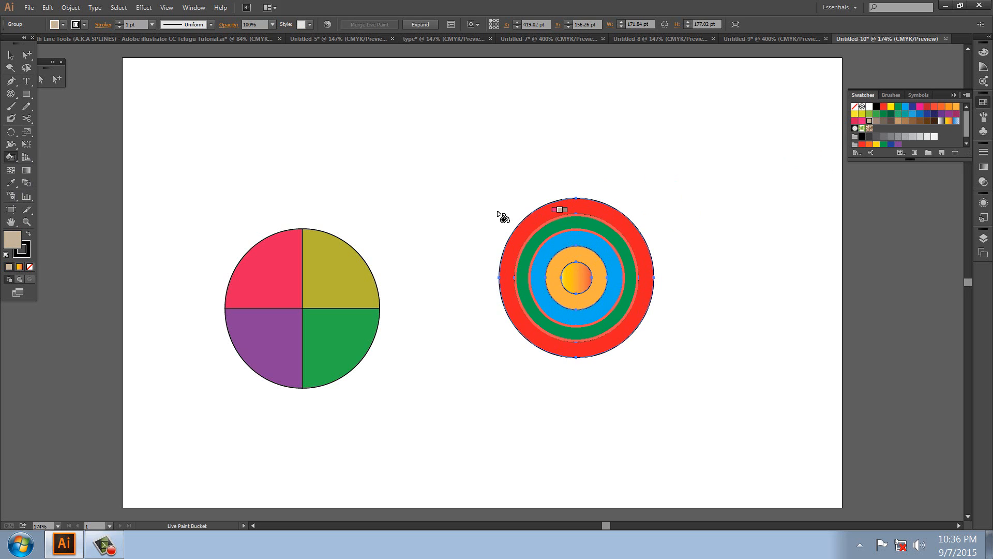
pyautogui.click(571, 220)
# Remove the black stroke from the painted concentric circles and deselect them.
pyautogui.click(11, 55)
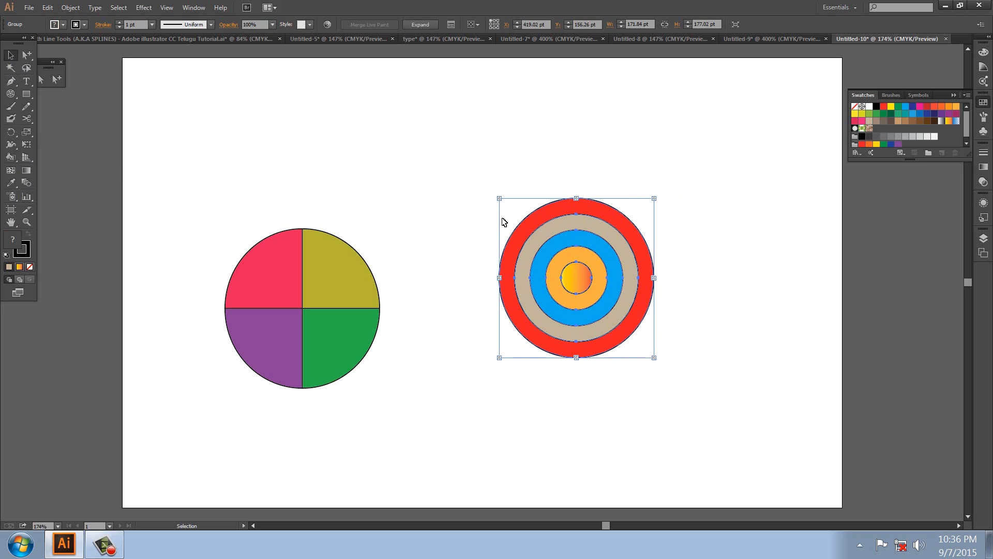
pyautogui.click(27, 252)
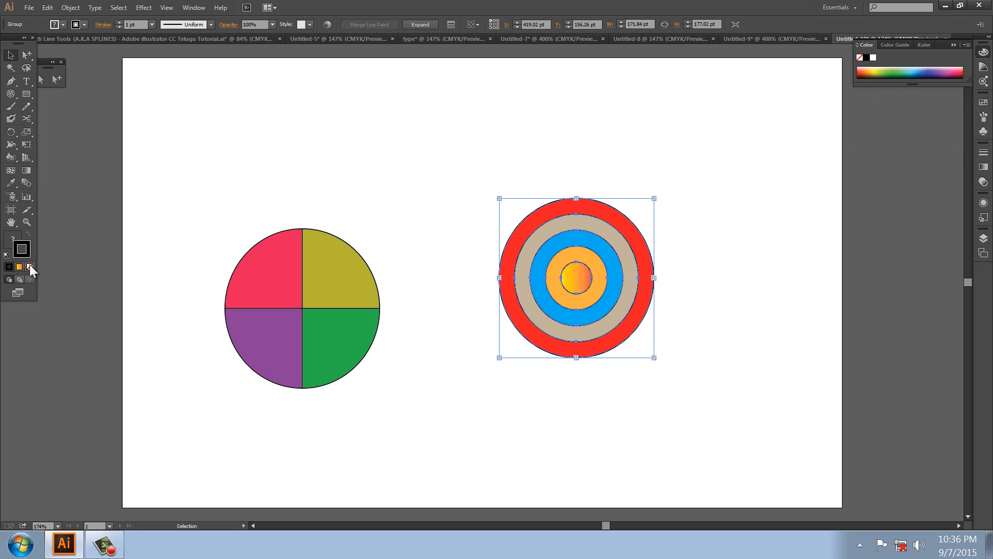
pyautogui.click(29, 266)
pyautogui.click(675, 241)
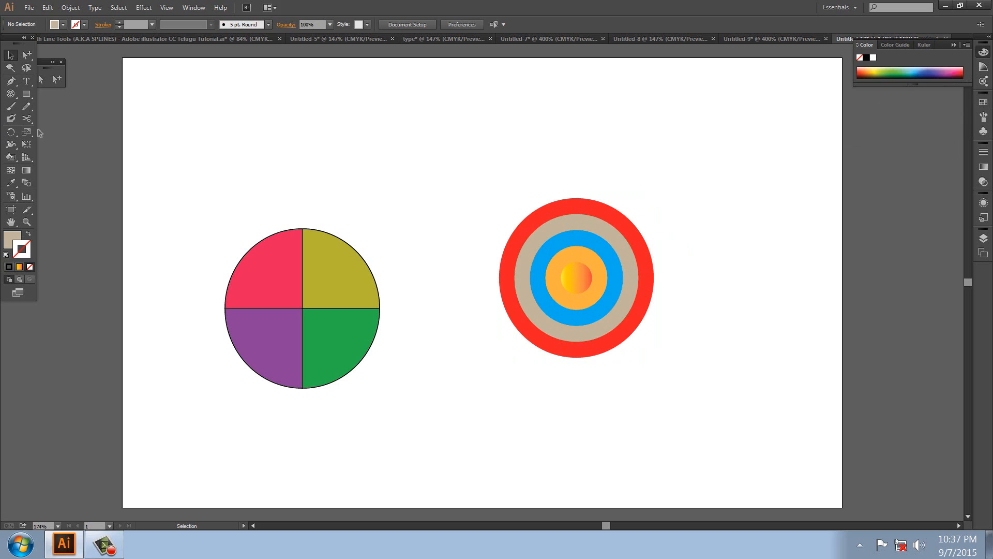
# Tear off the line tool group as a floating toolbox and place it over the artboard's upper-left corner.
pyautogui.moveTo(12, 96); pyautogui.dragTo(118, 116)
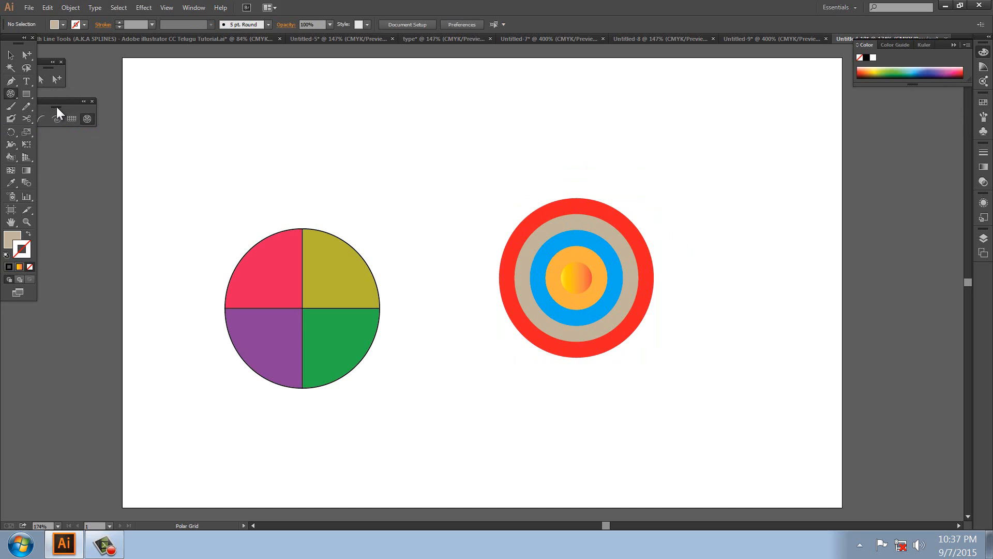
pyautogui.moveTo(57, 106); pyautogui.dragTo(146, 102)
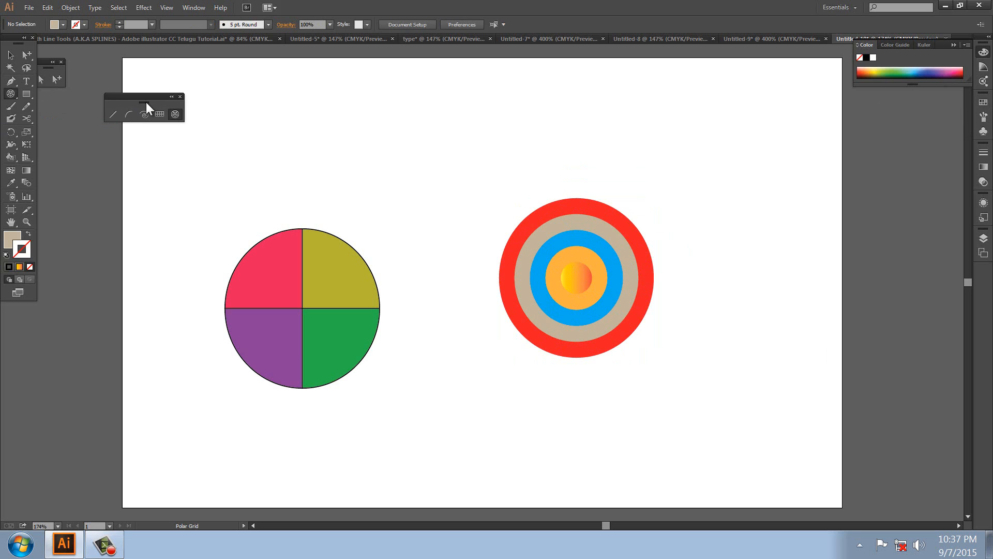
# Delete both painted circles and move the floating line tools to the artboard's upper middle.
pyautogui.click(12, 58)
pyautogui.moveTo(181, 191); pyautogui.dragTo(704, 420)
pyautogui.press('Delete')
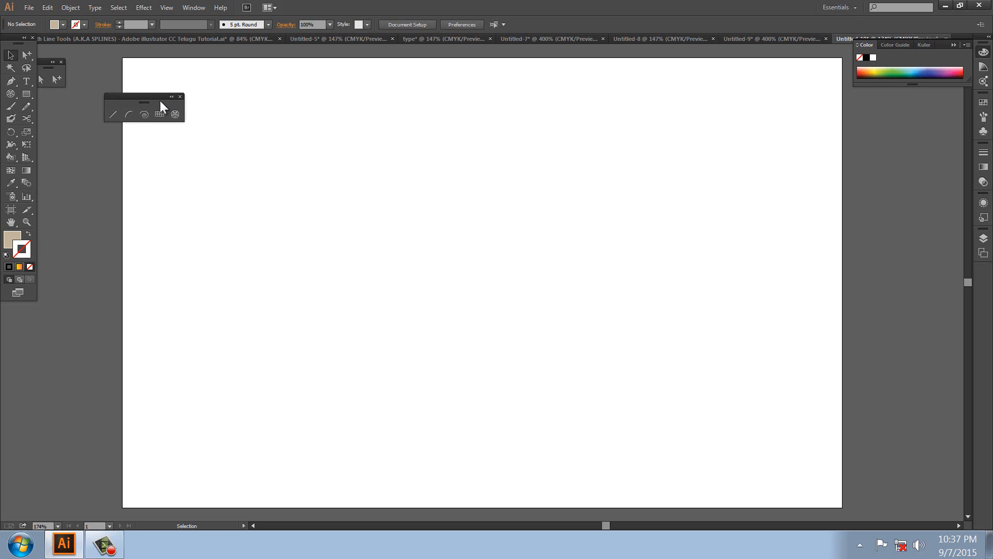
pyautogui.moveTo(142, 101); pyautogui.dragTo(461, 157)
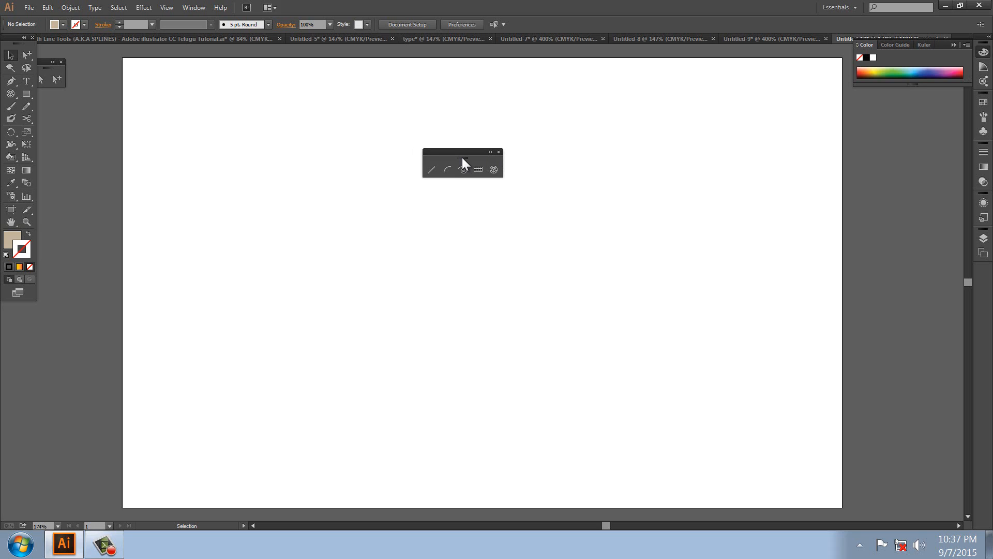